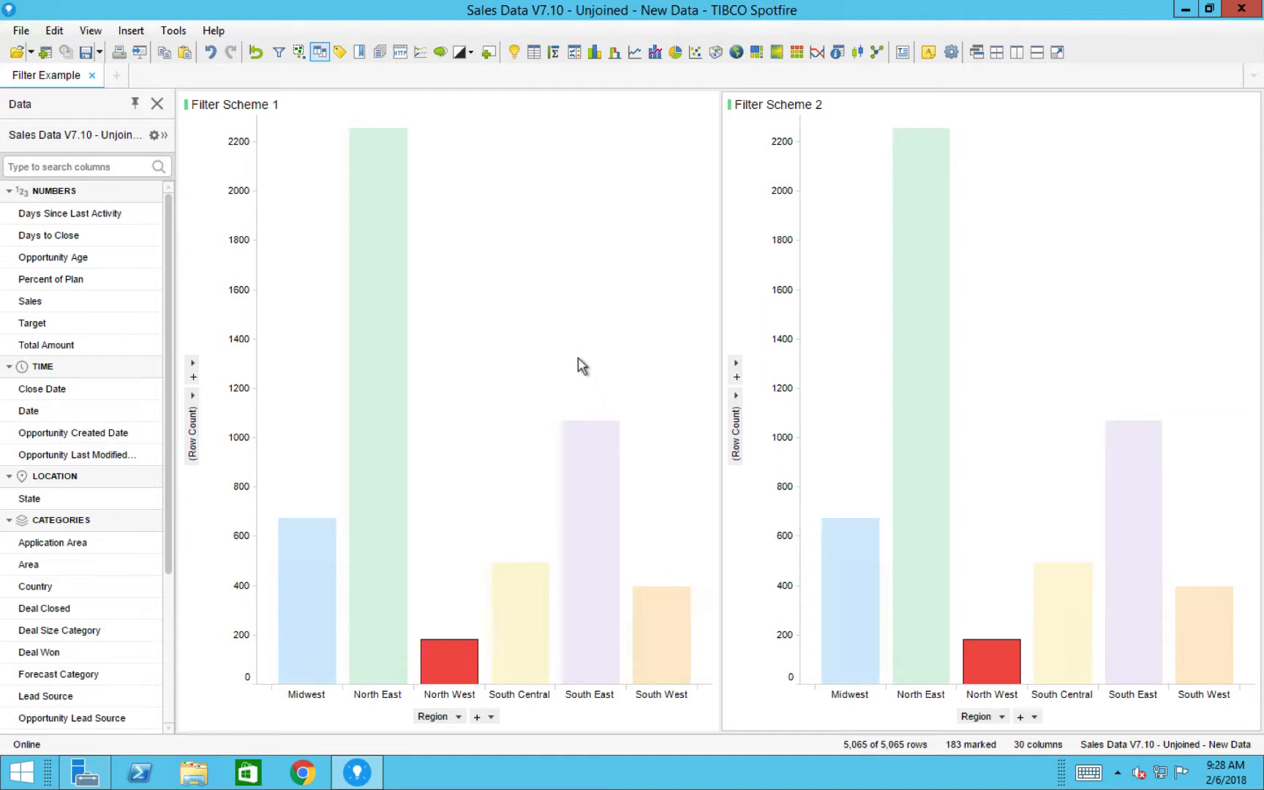
- Mark the South Central, South East, North West and North East bars in turn in the Filter Scheme 1 chart and clear the marking
click(533, 635)
click(603, 615)
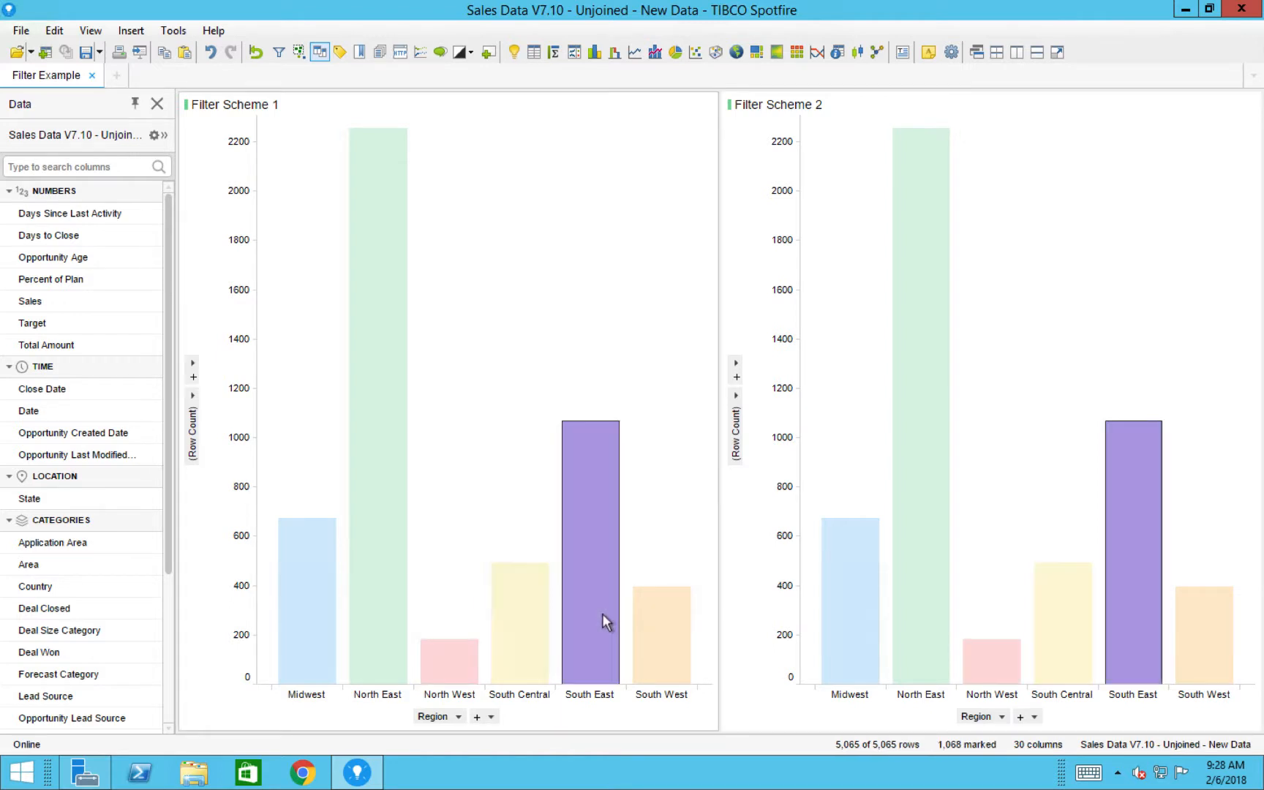
click(504, 653)
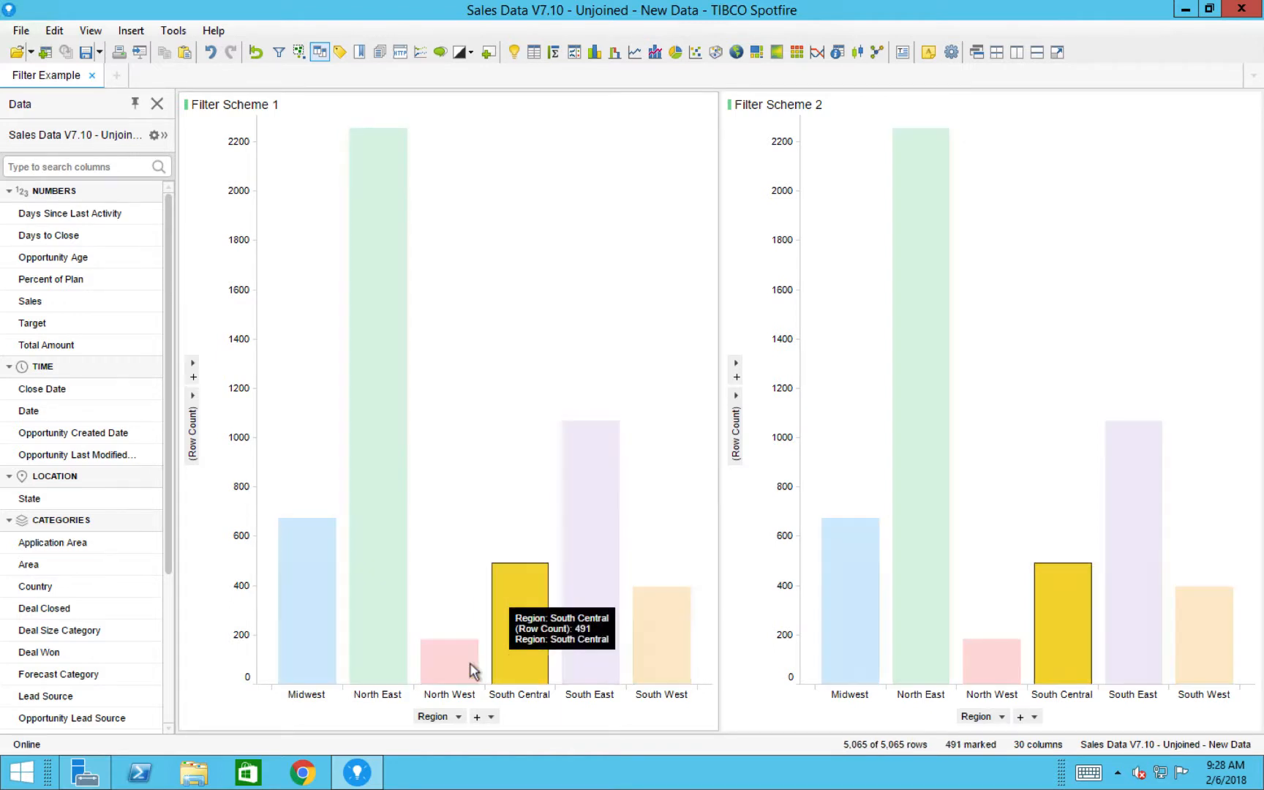
click(442, 676)
click(372, 651)
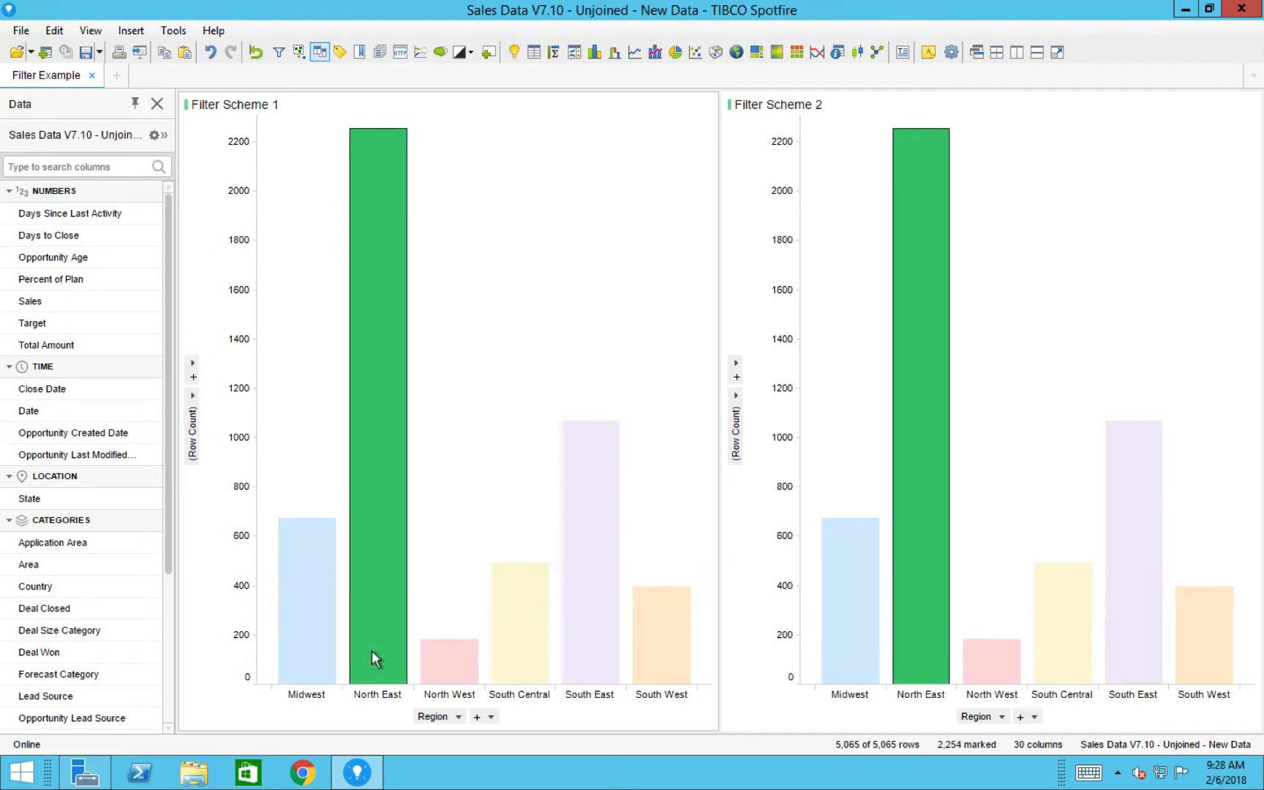
click(573, 339)
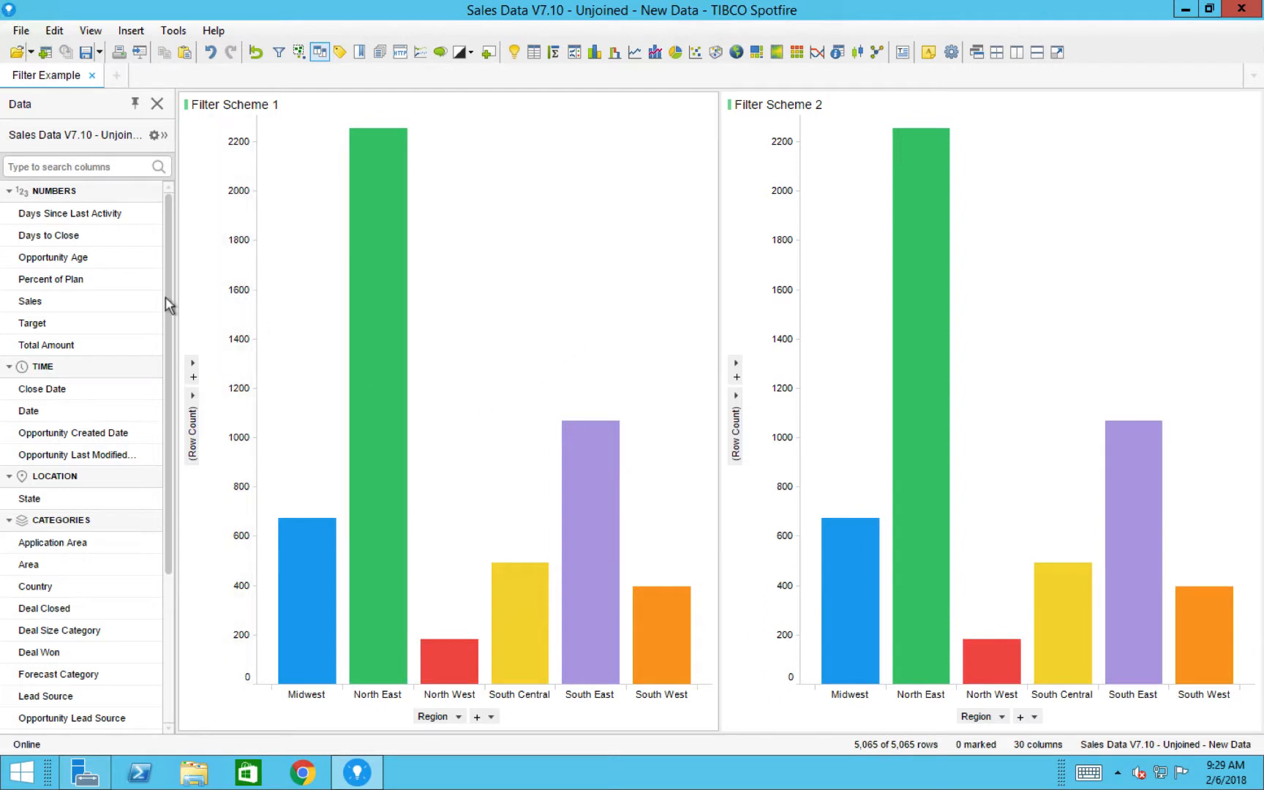
- Exclude Midwest with the Region filter and include it again
drag(165, 297, 169, 471)
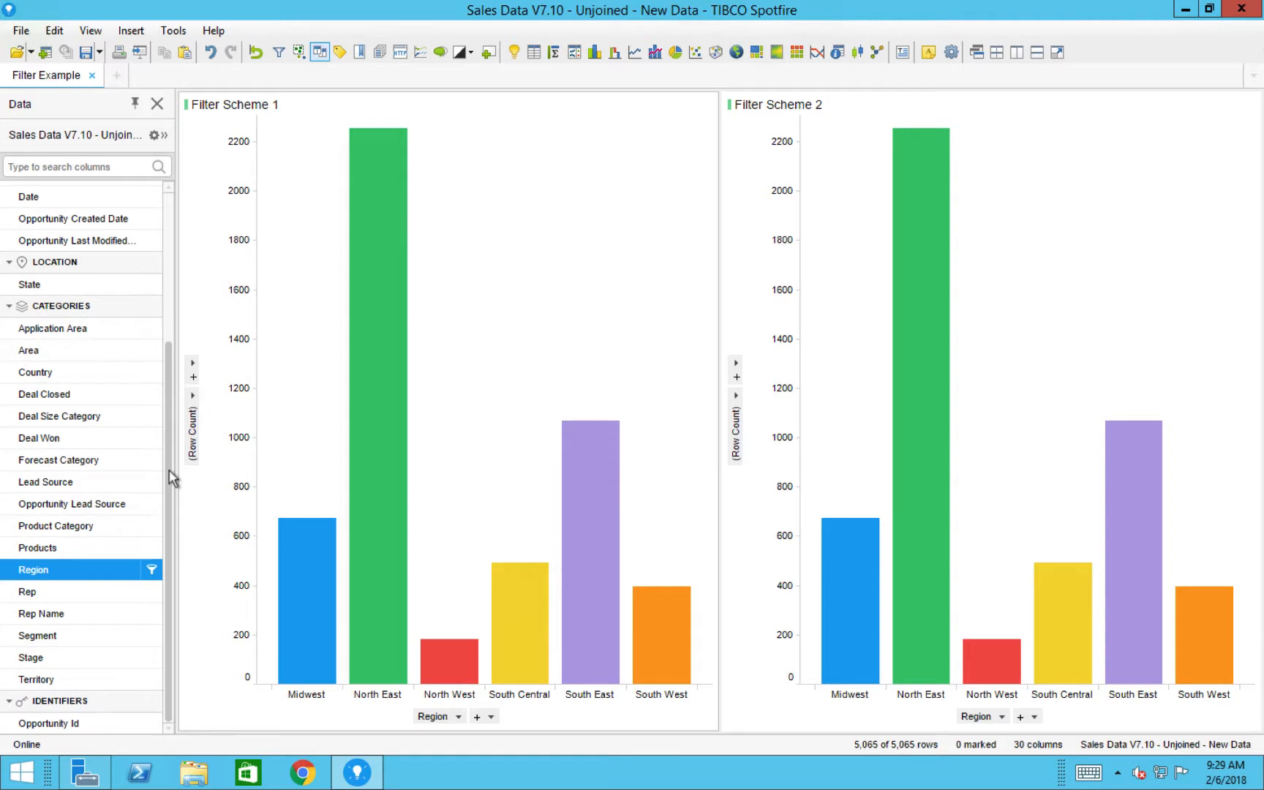
click(152, 571)
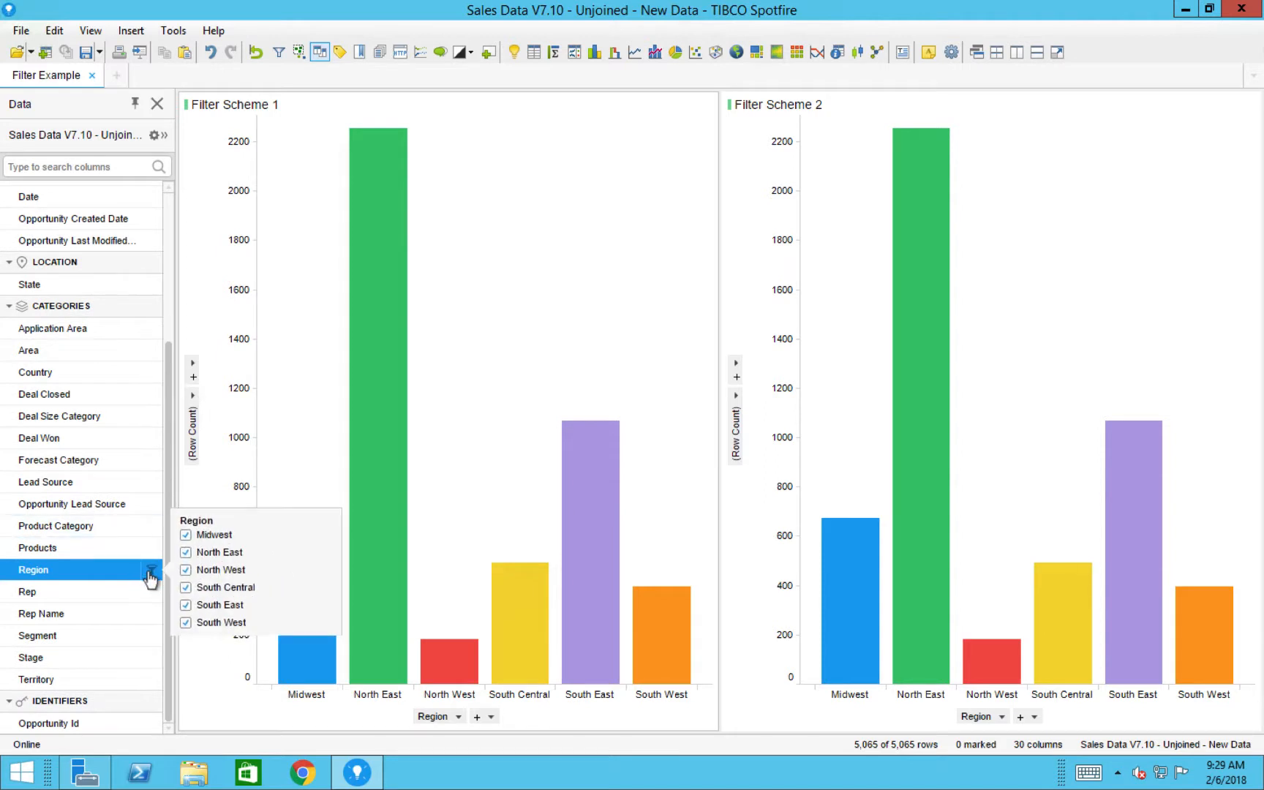
click(185, 535)
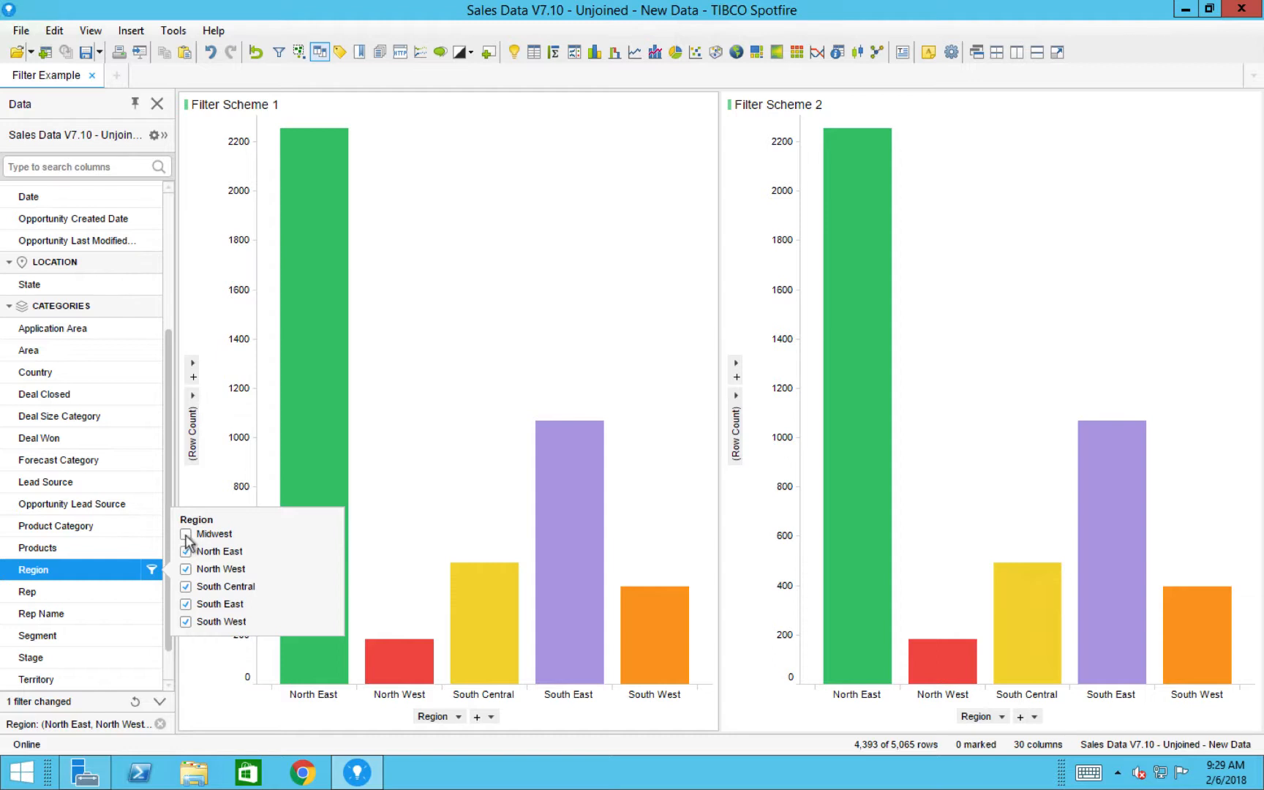
click(185, 534)
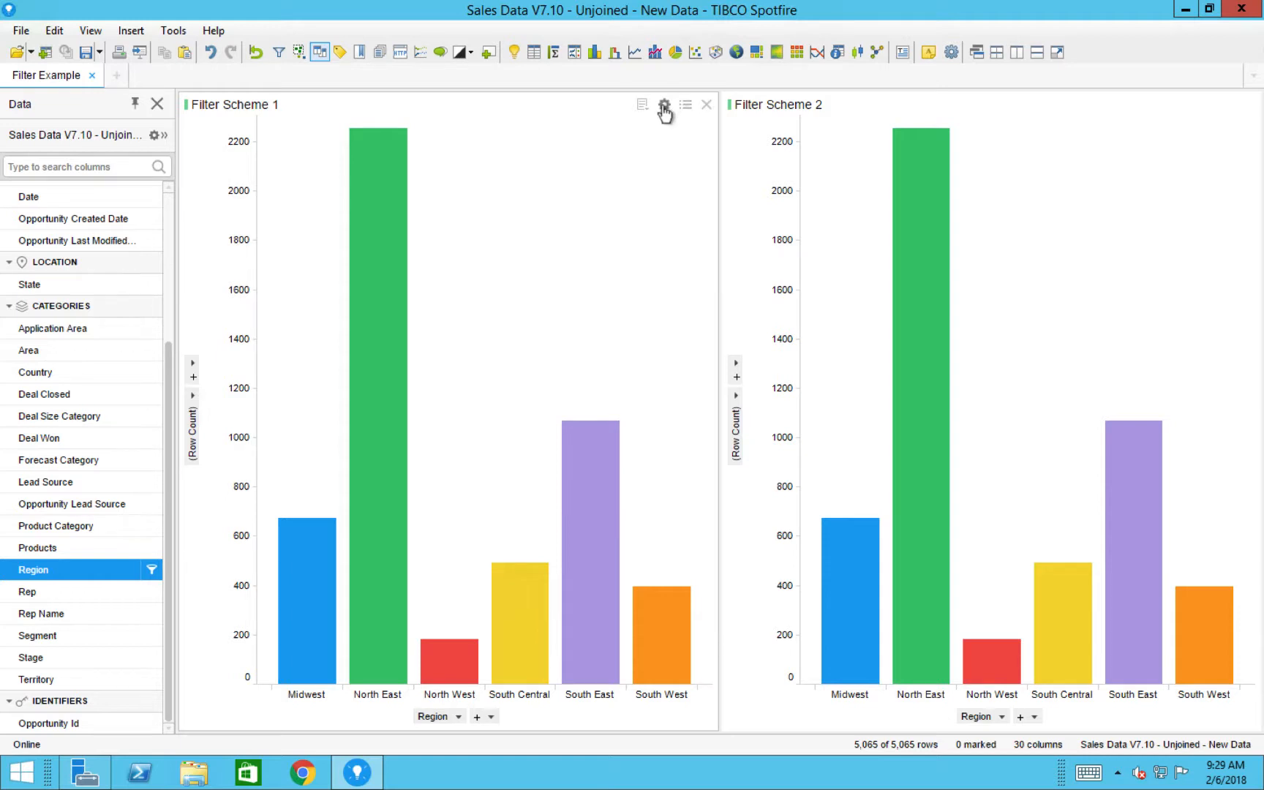
- Toggle the Filter Scheme 1 chart's limiting by the page's current filtering off and on again in its data properties
click(665, 106)
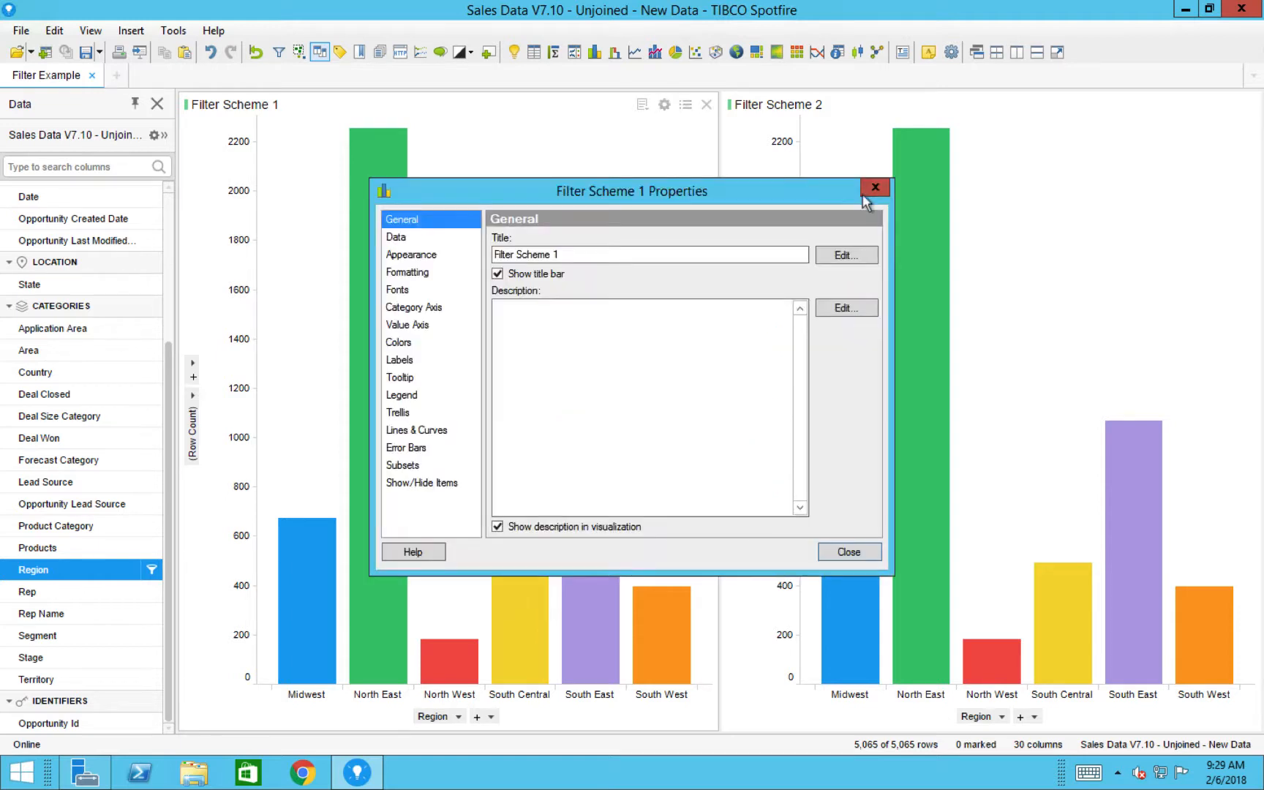
click(459, 239)
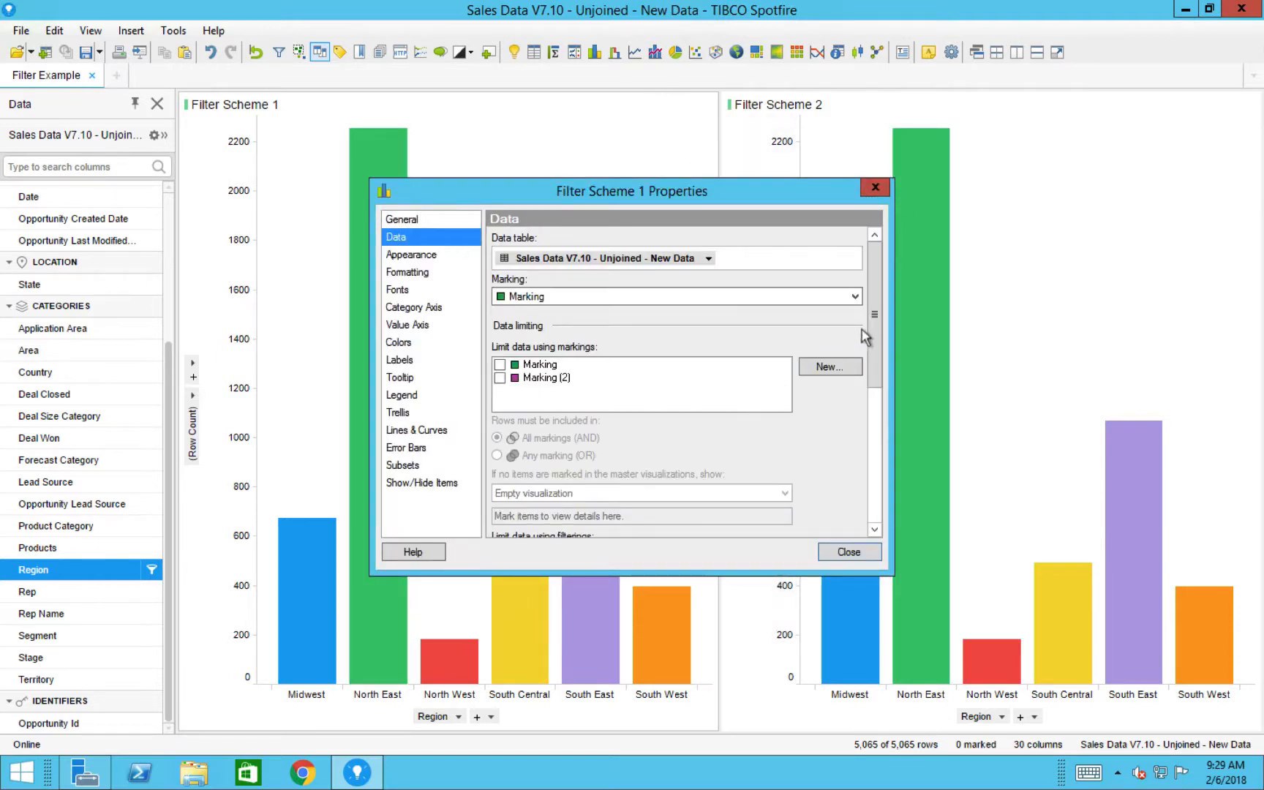
drag(873, 309, 881, 412)
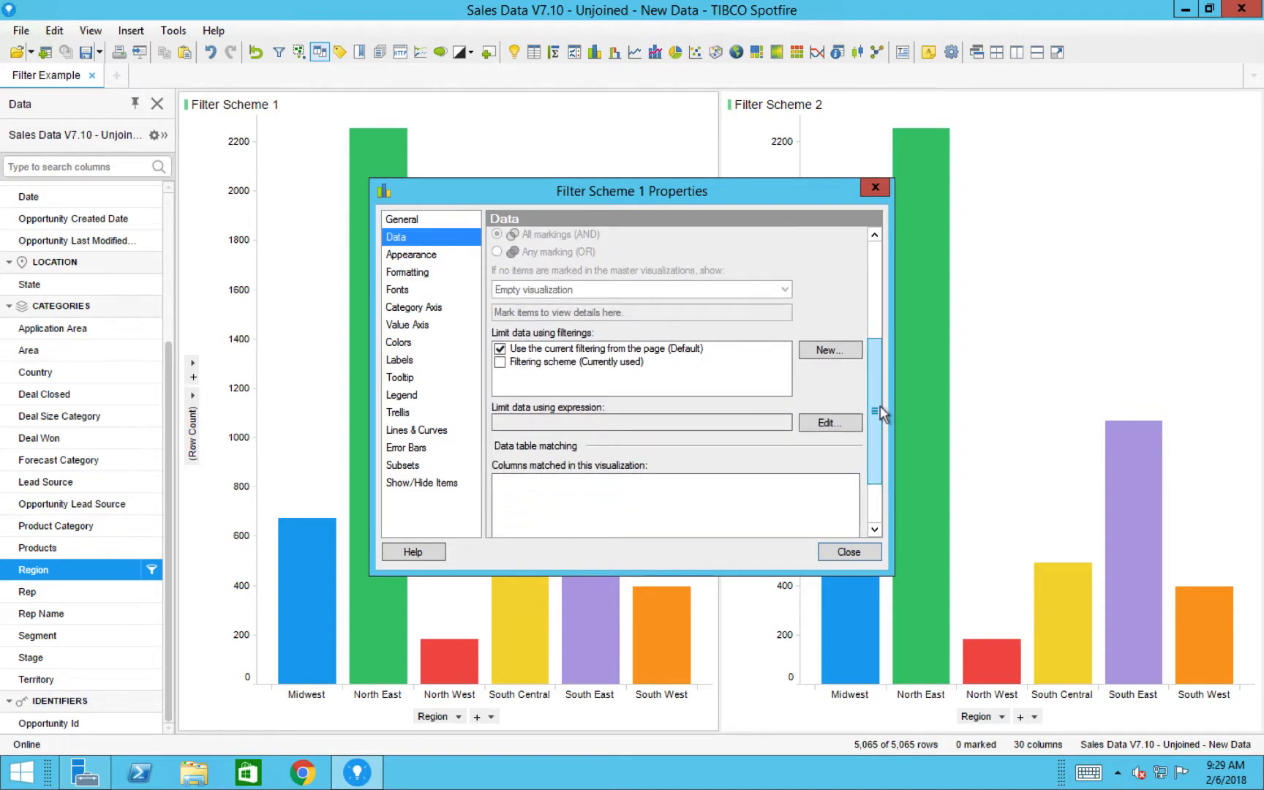
click(501, 349)
click(500, 349)
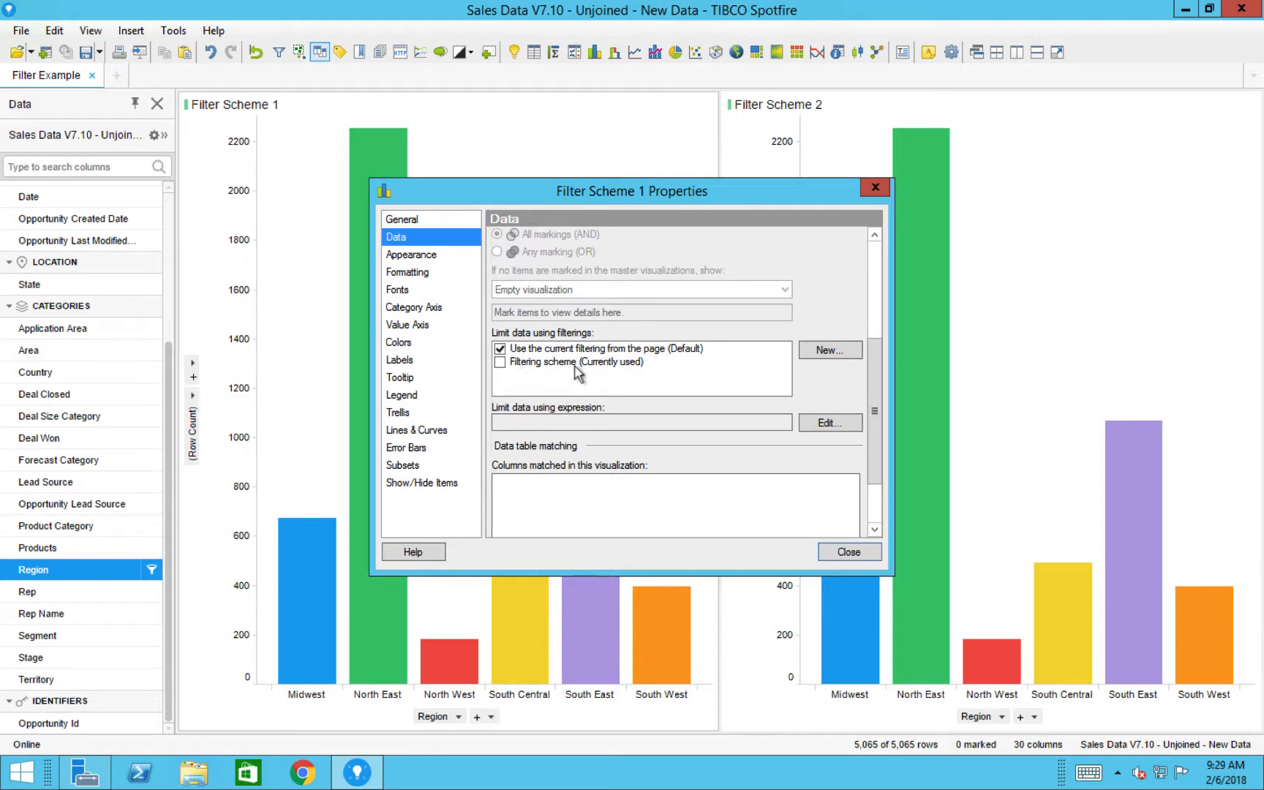
click(853, 552)
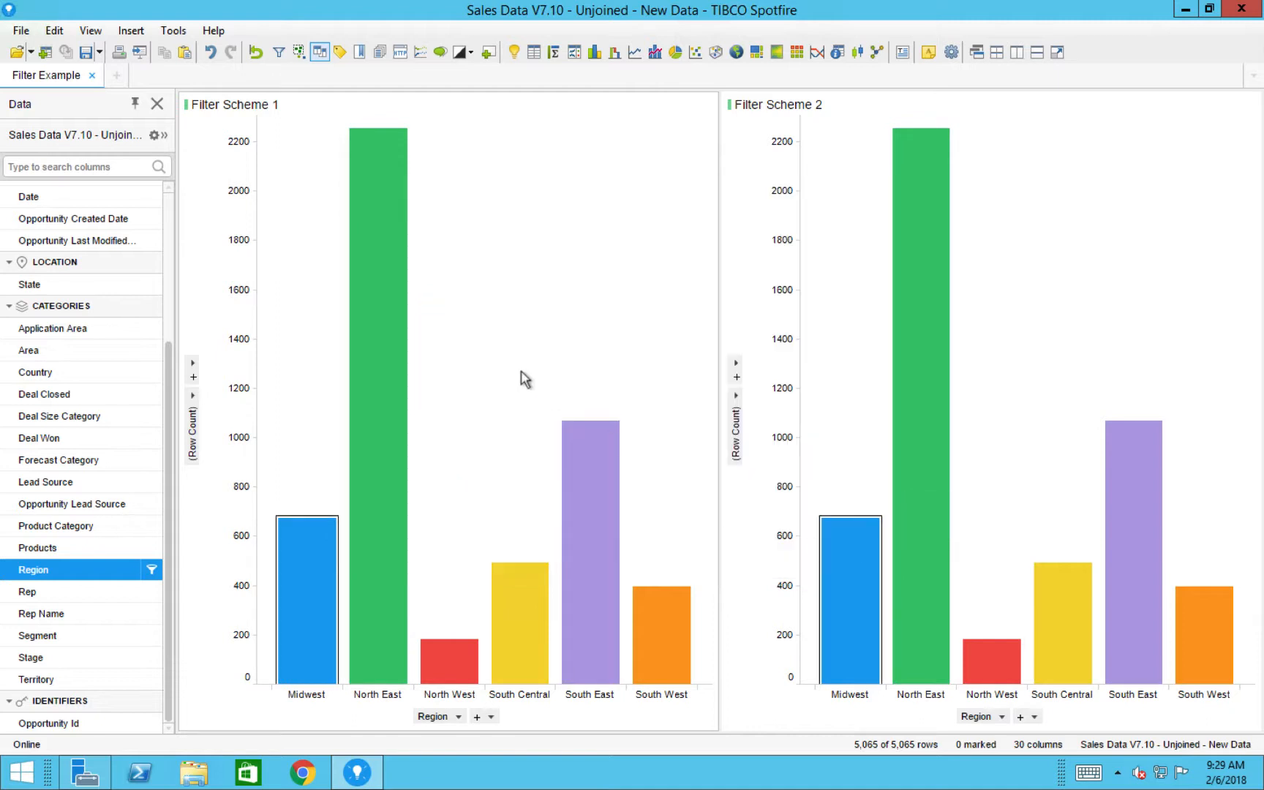
- Create a second filtering scheme in the document properties, keeping the suggested name Filtering scheme (2)
click(53, 31)
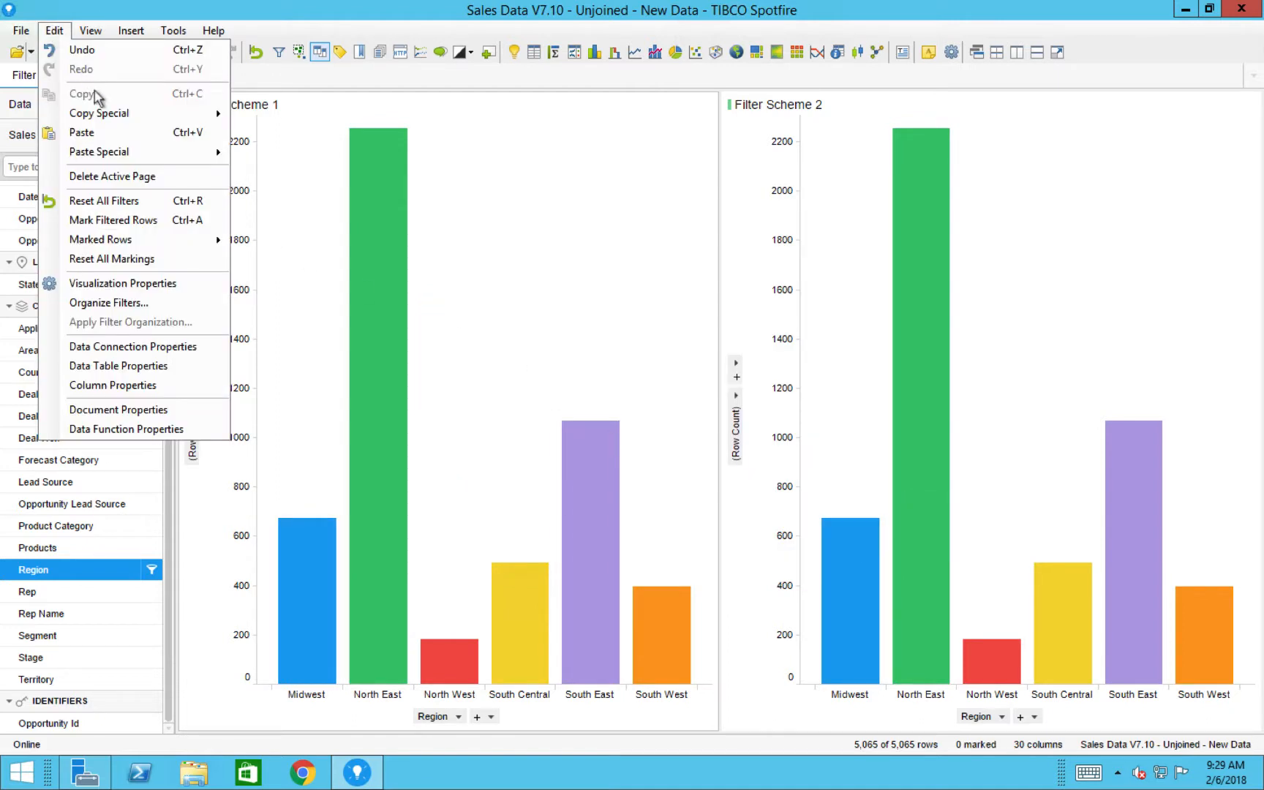
click(122, 409)
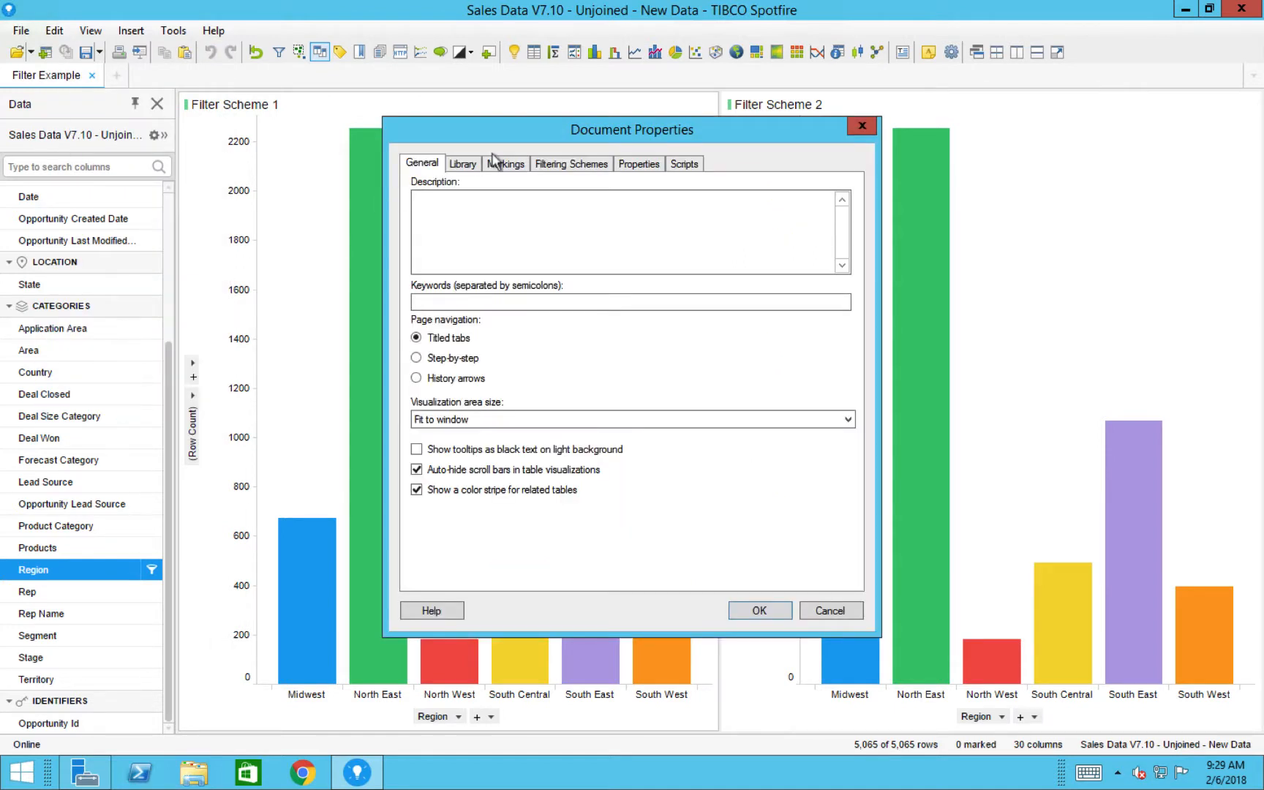
click(562, 166)
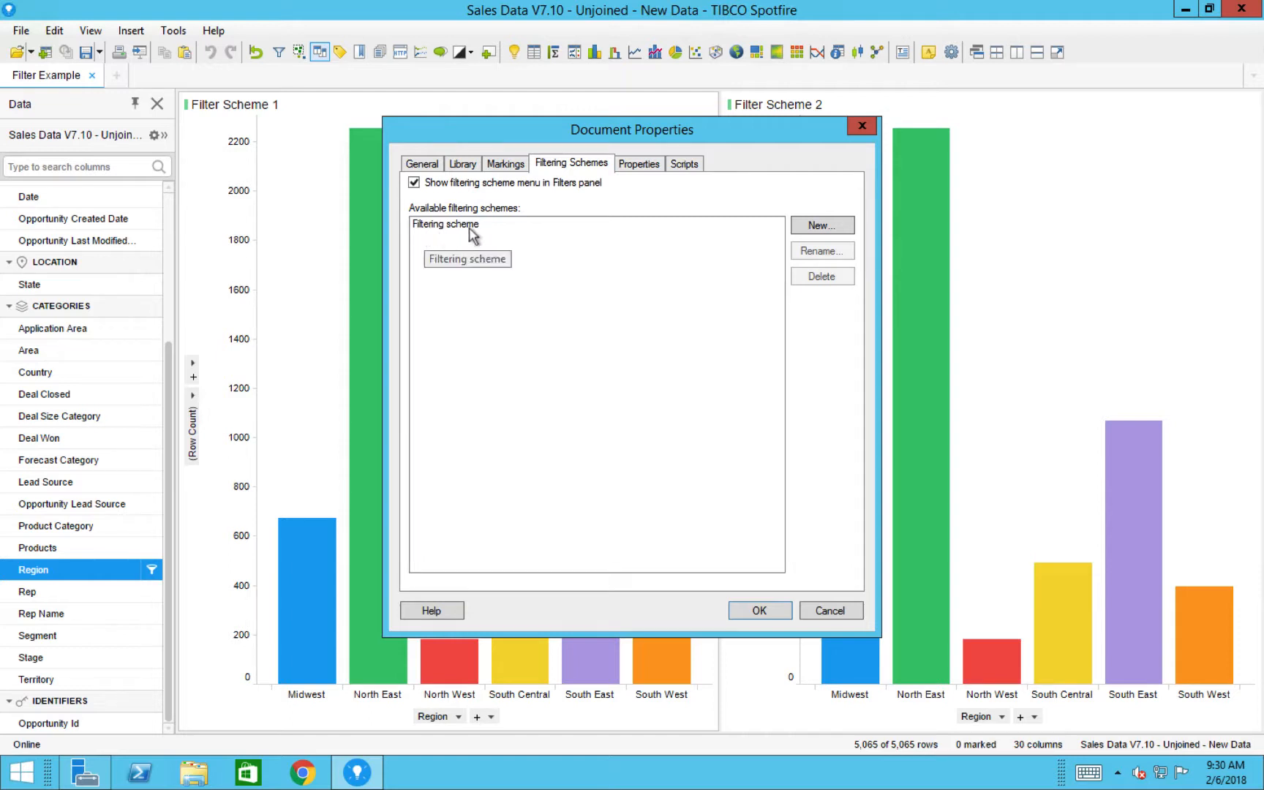
click(829, 227)
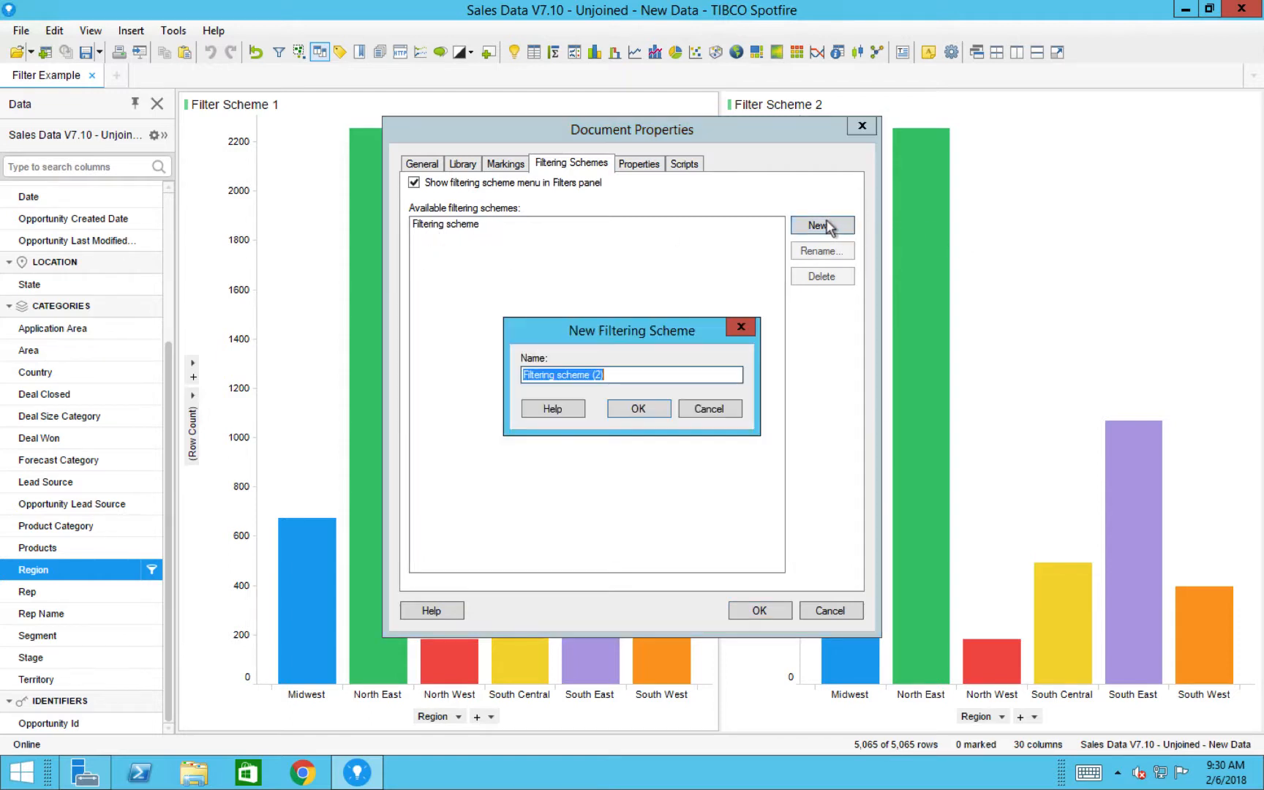
click(622, 408)
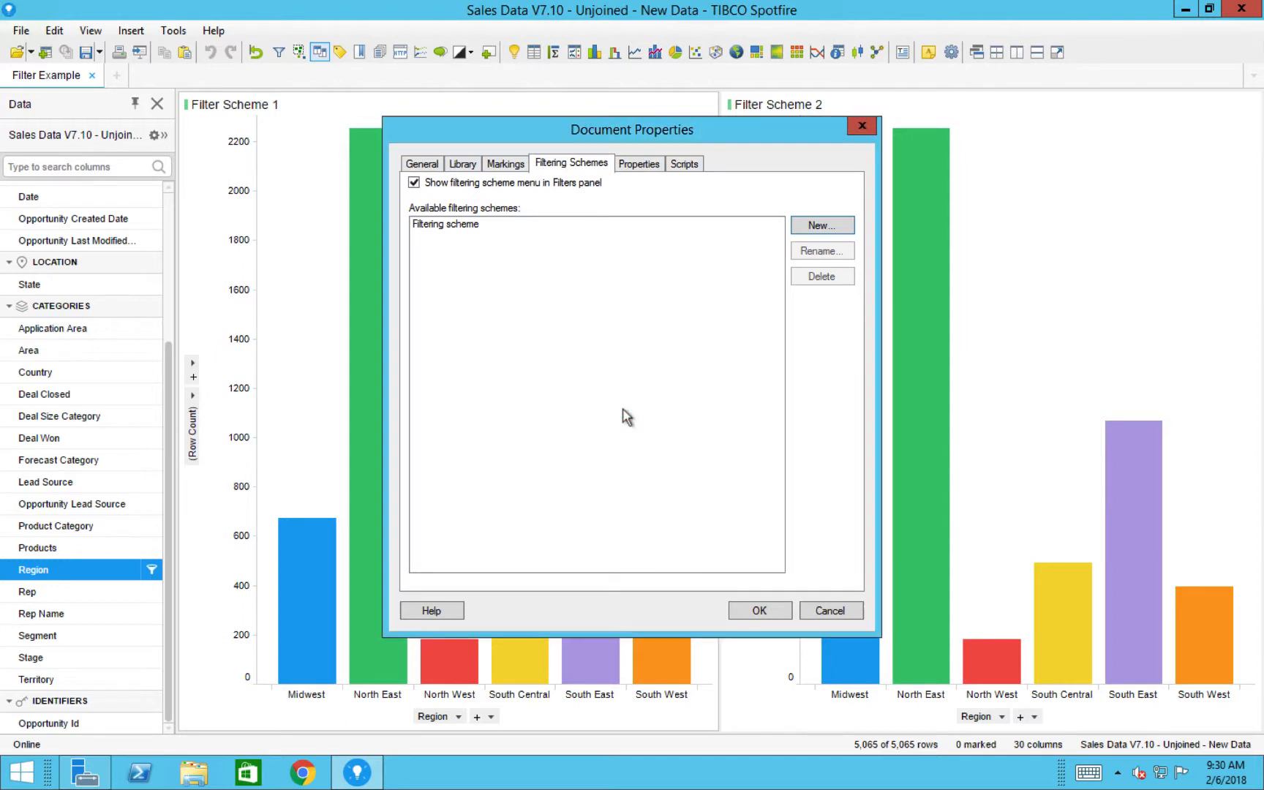
click(756, 611)
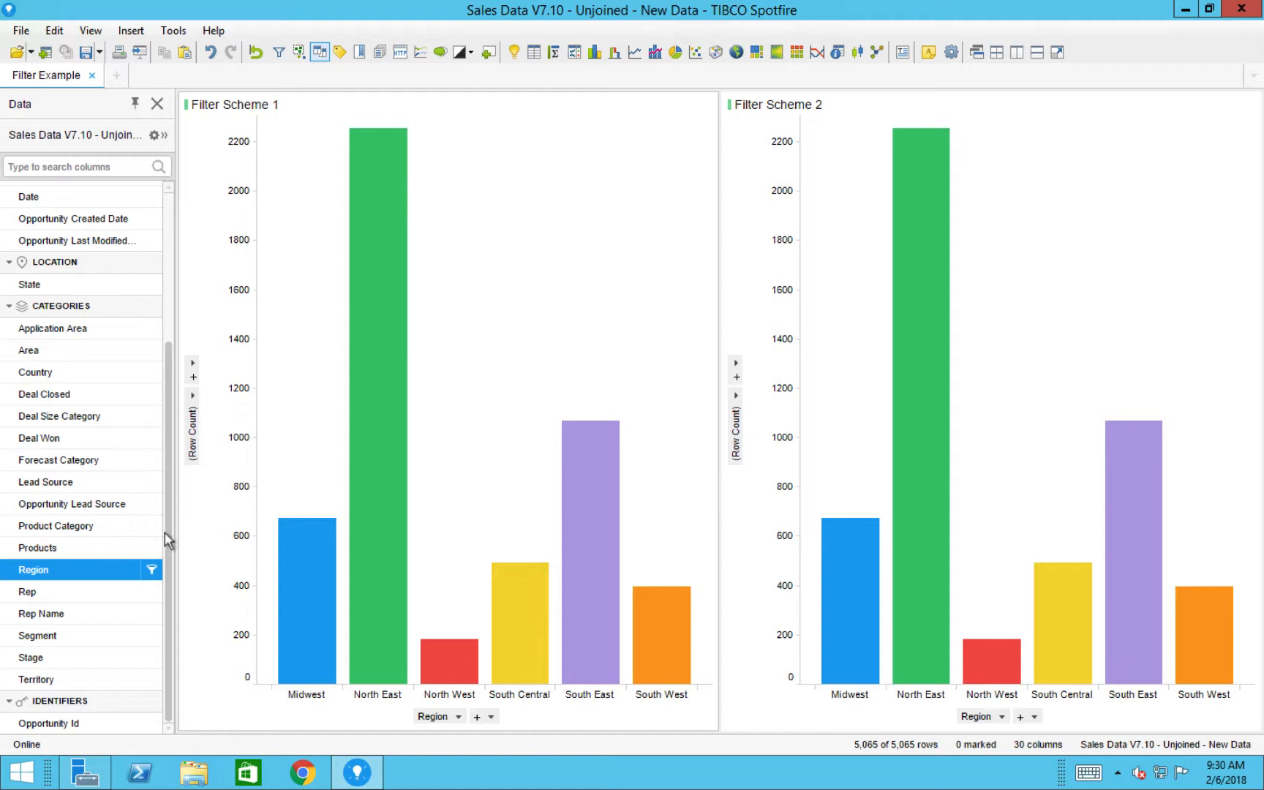
- Exclude Midwest with the Region filter in the original filtering scheme
click(153, 571)
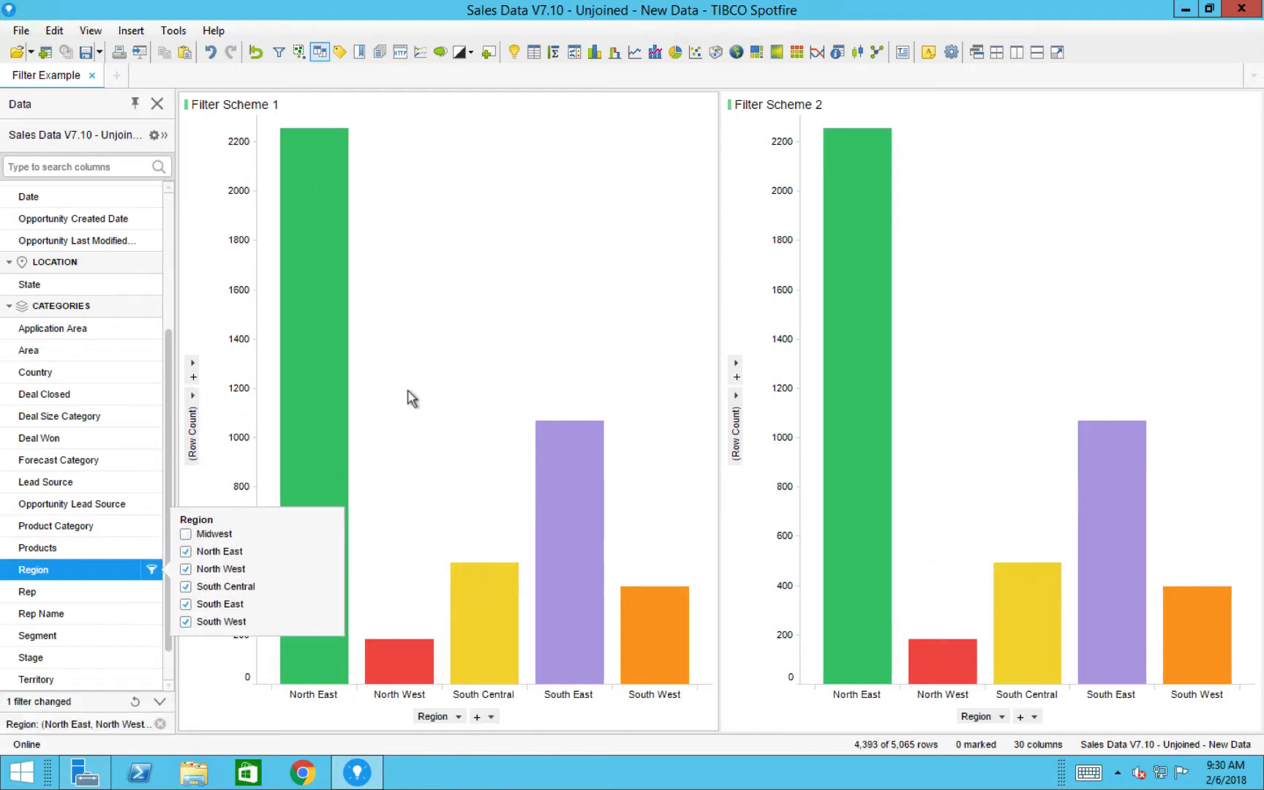
click(409, 390)
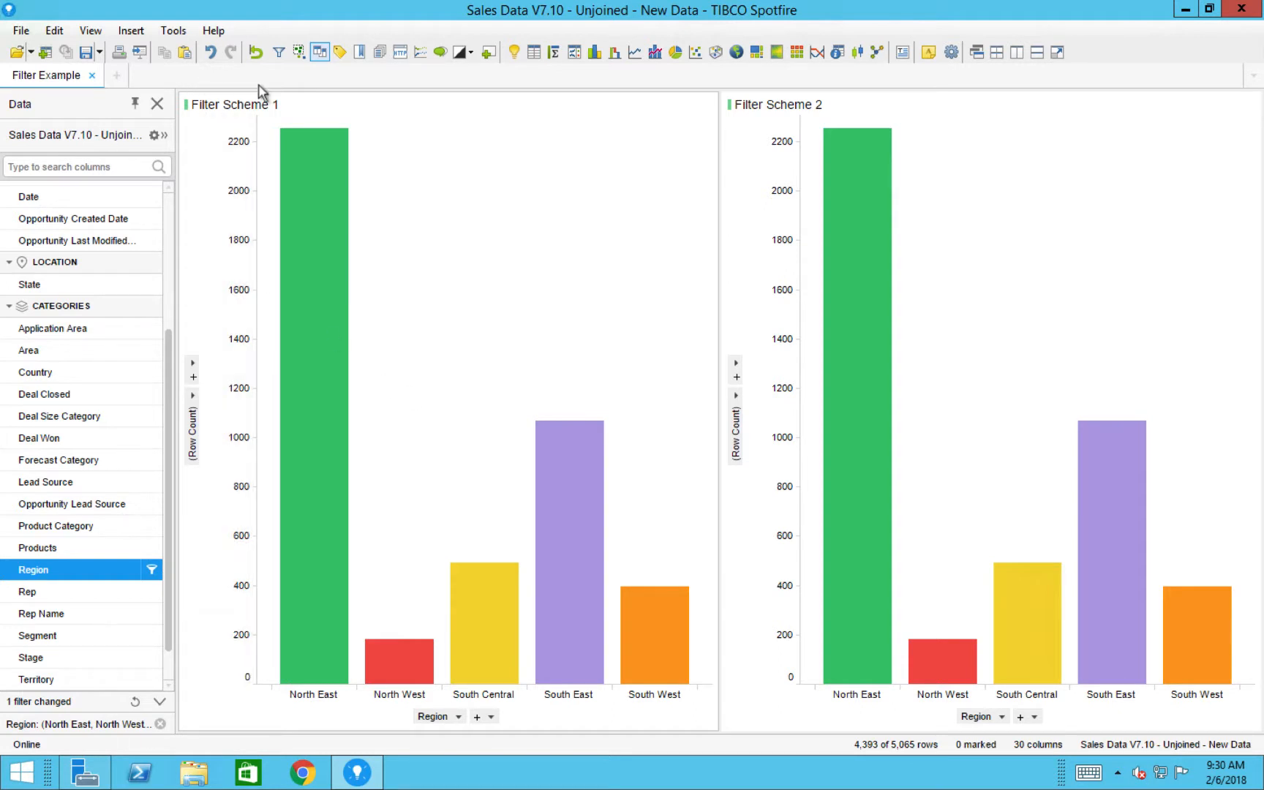
- Show the filters and, under Filtering scheme (2), exclude North West with the Region filter
click(279, 52)
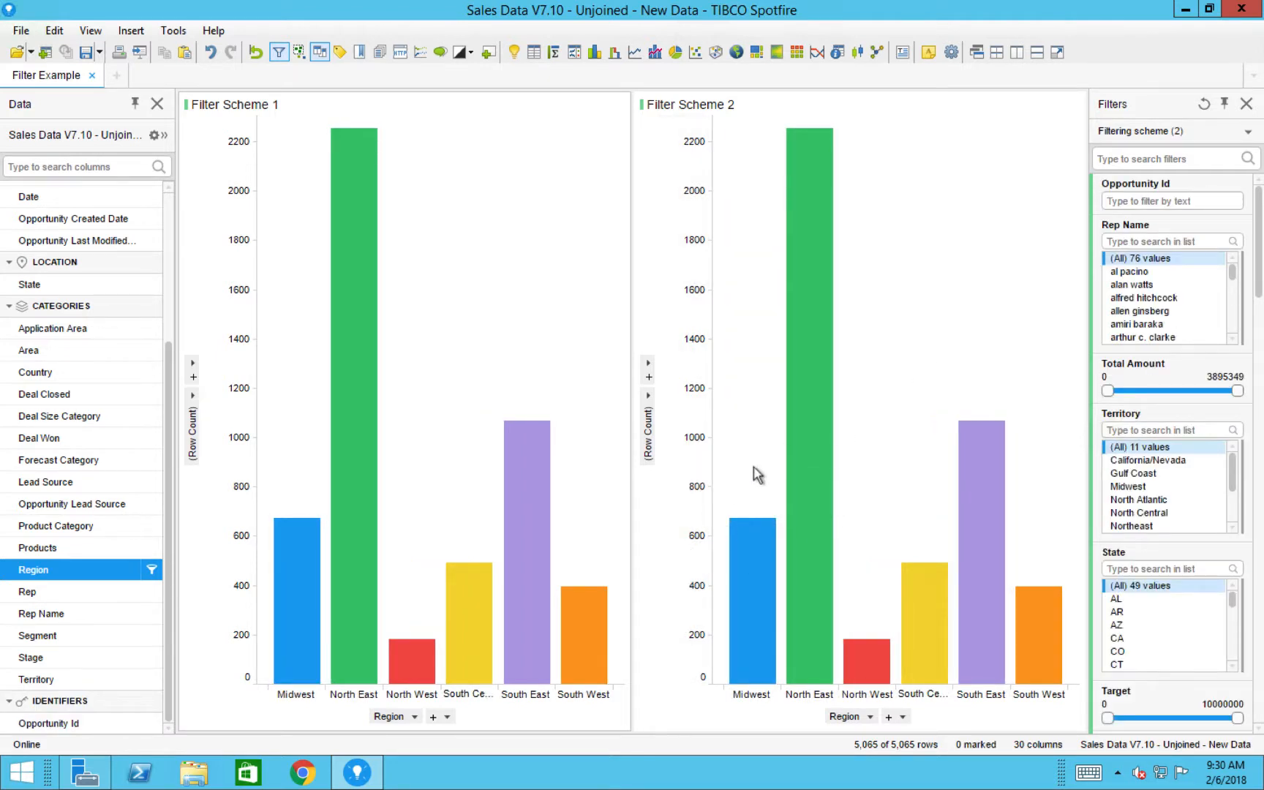
click(151, 569)
click(184, 570)
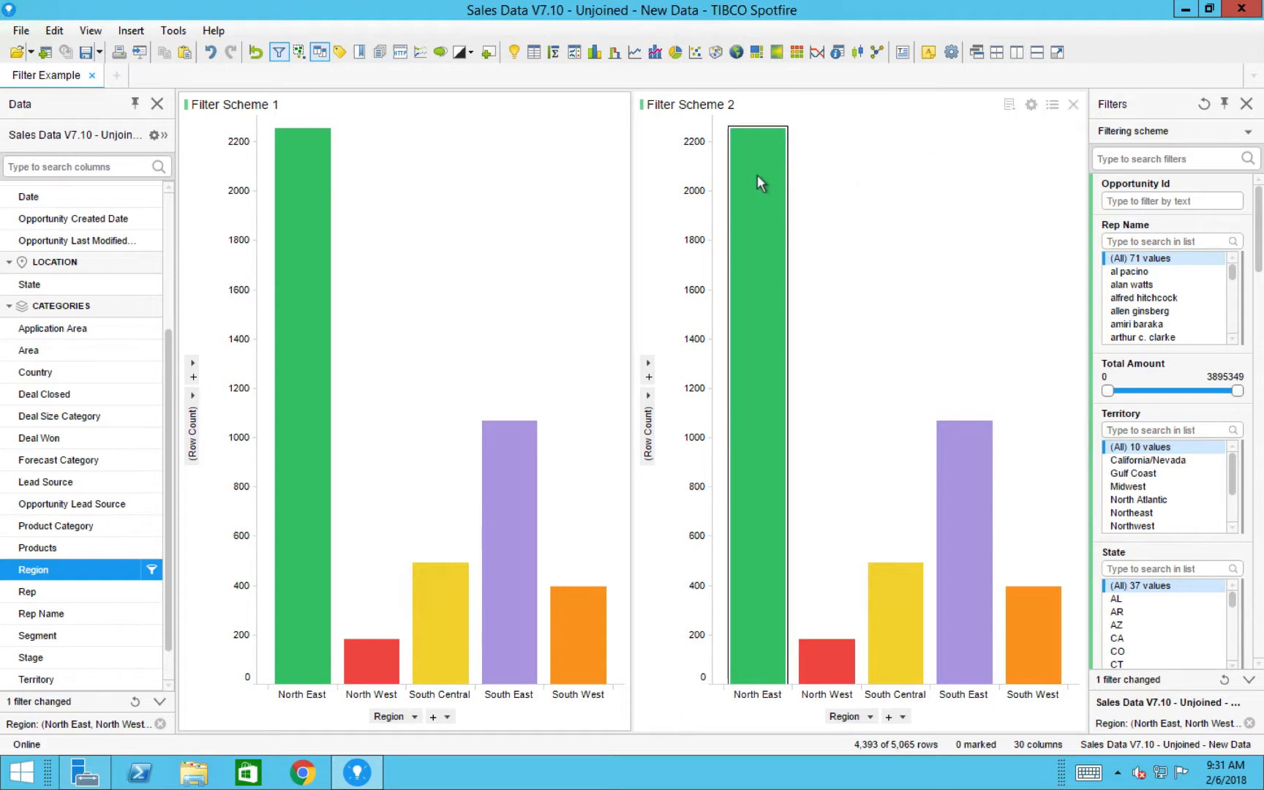
- Limit the Filter Scheme 1 chart's data to Filtering scheme instead of the current filtering from the page
click(576, 105)
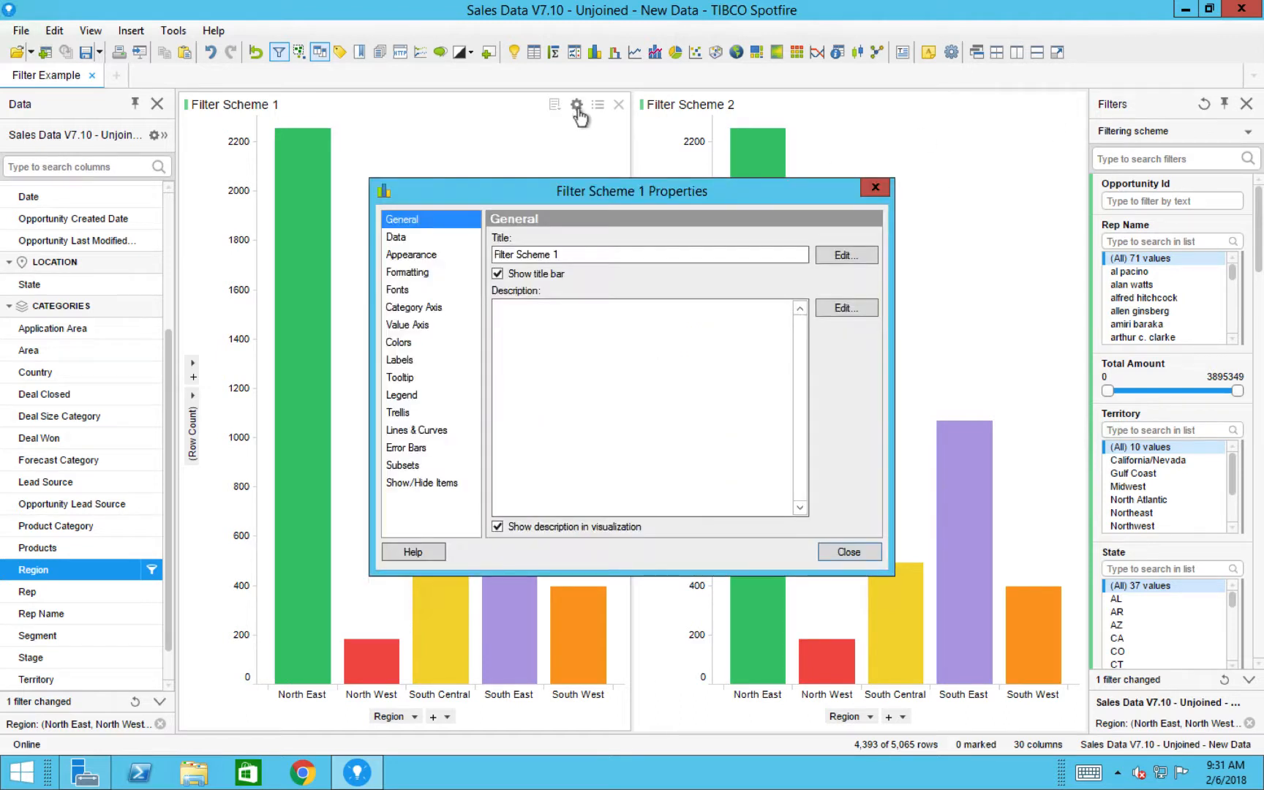
click(446, 237)
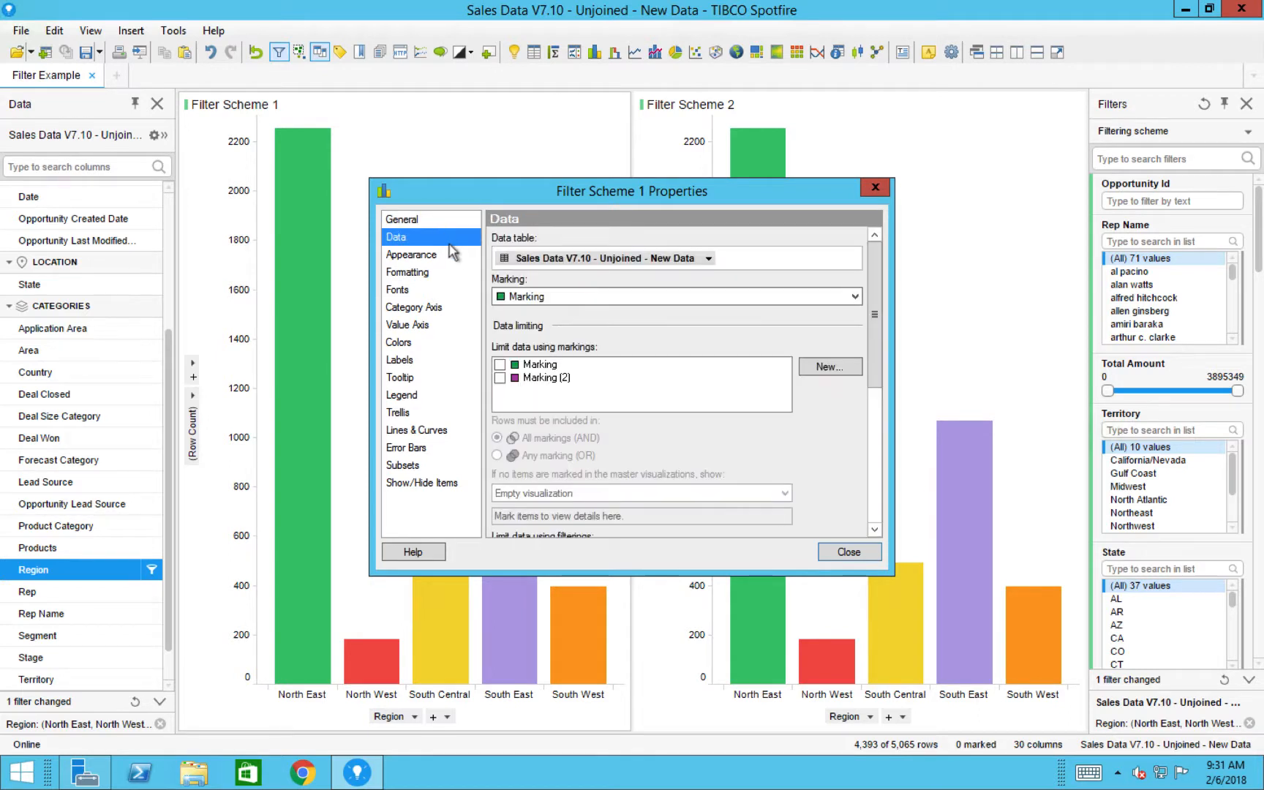
drag(874, 314, 876, 404)
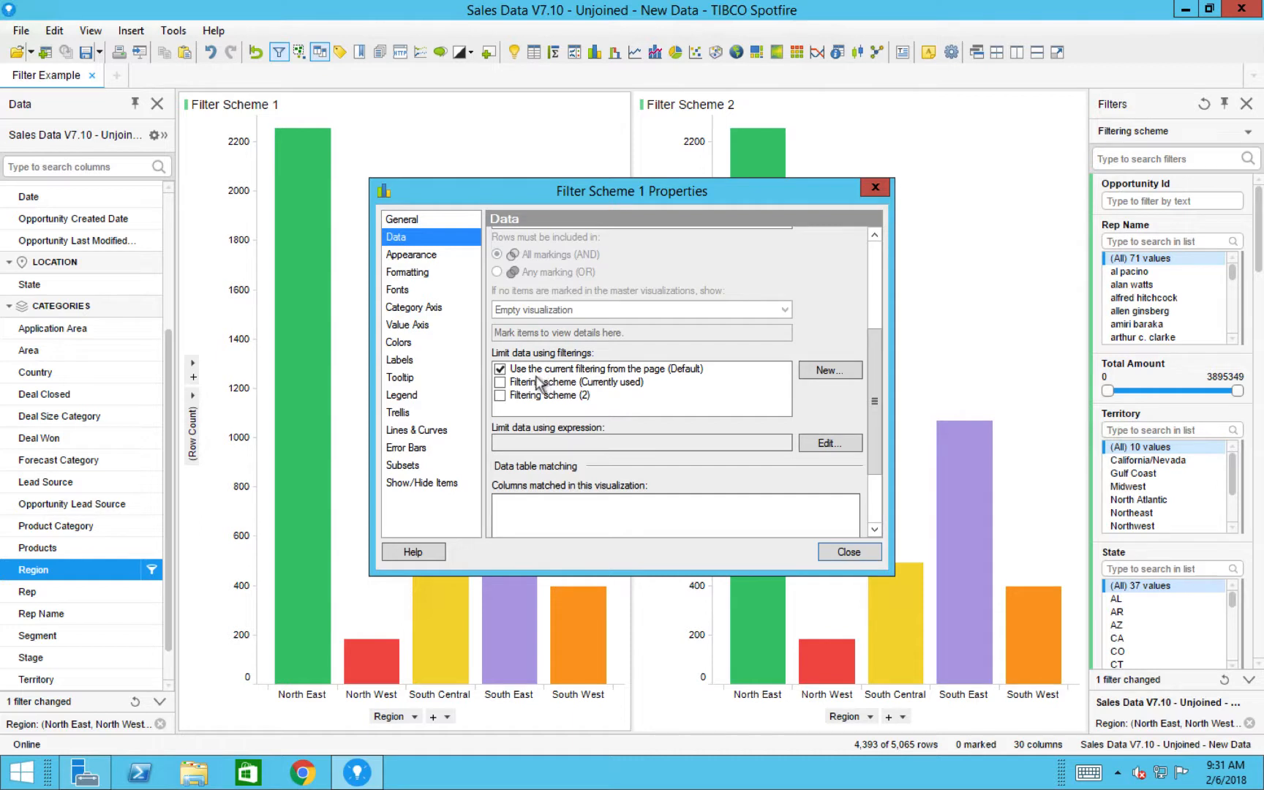
click(500, 370)
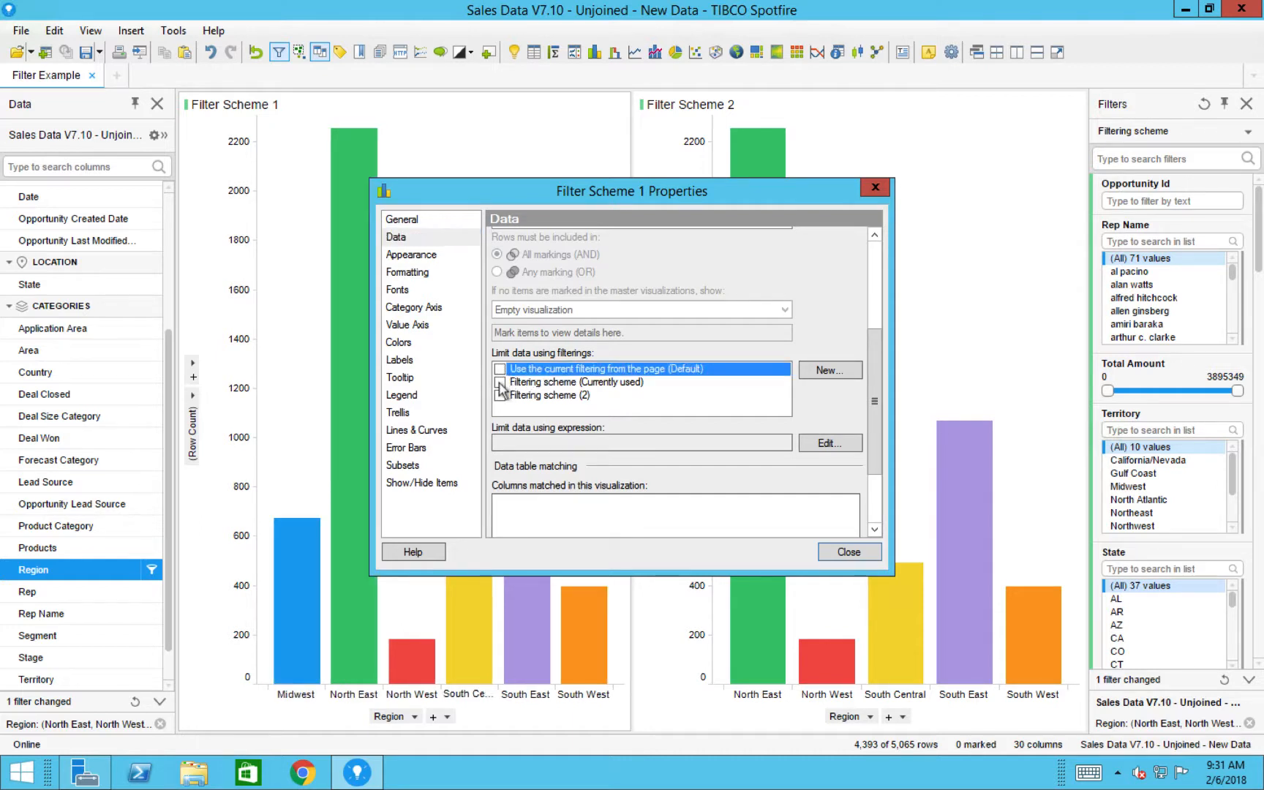
click(500, 383)
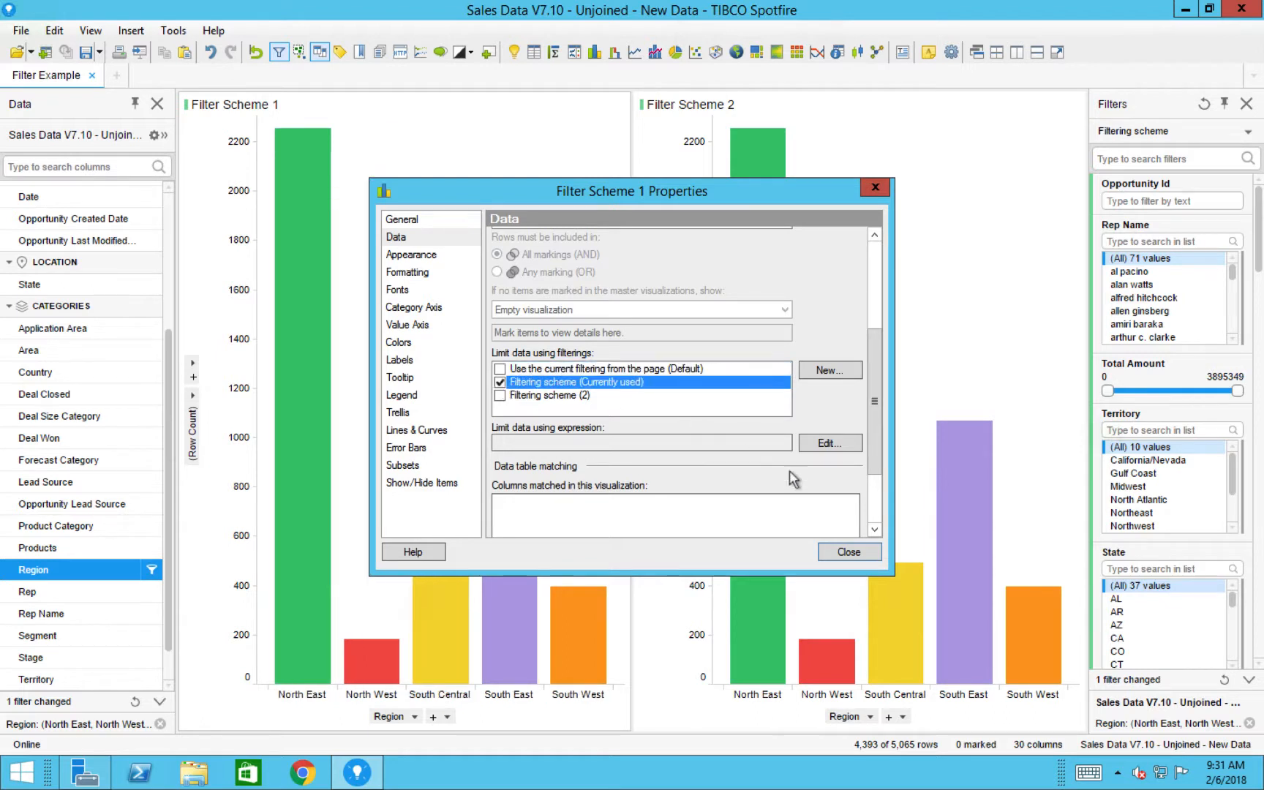
click(849, 552)
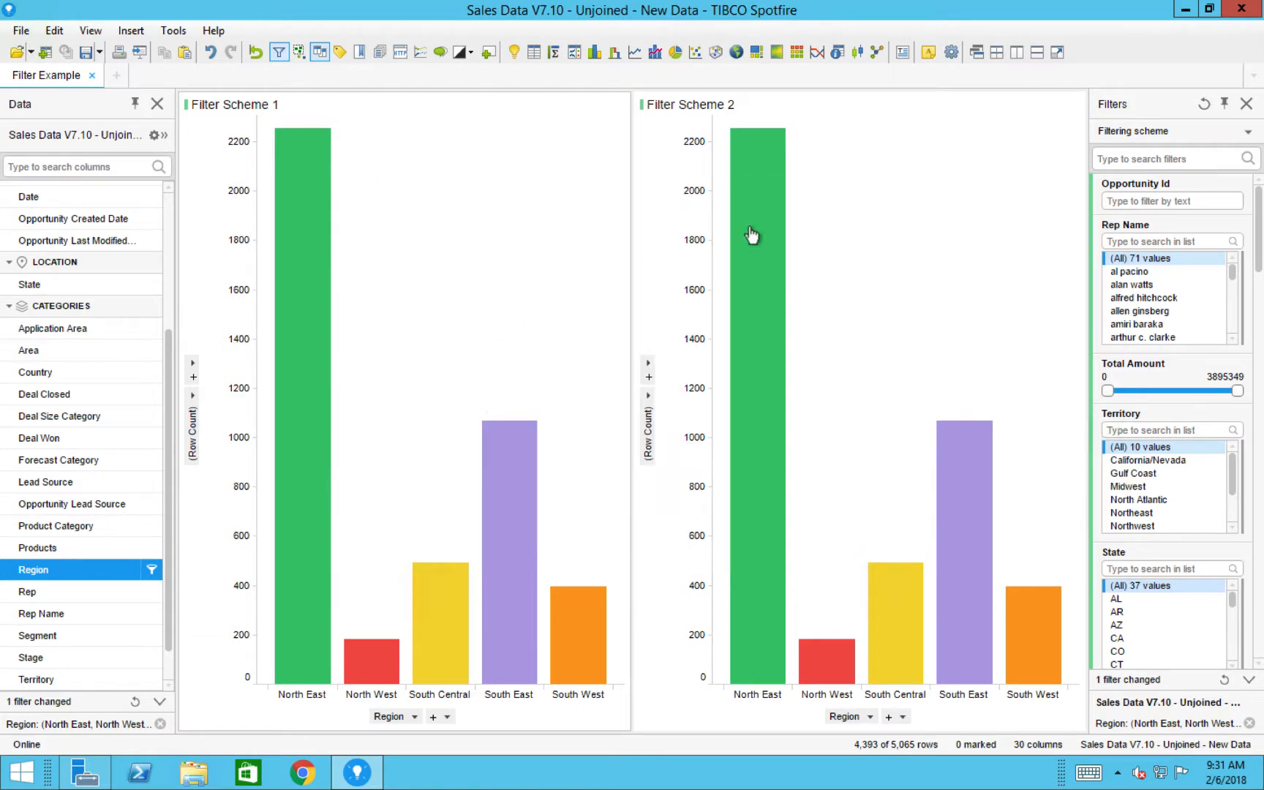
- Limit the Filter Scheme 2 chart's data to Filtering scheme (2) instead of the current filtering from the page
click(1031, 106)
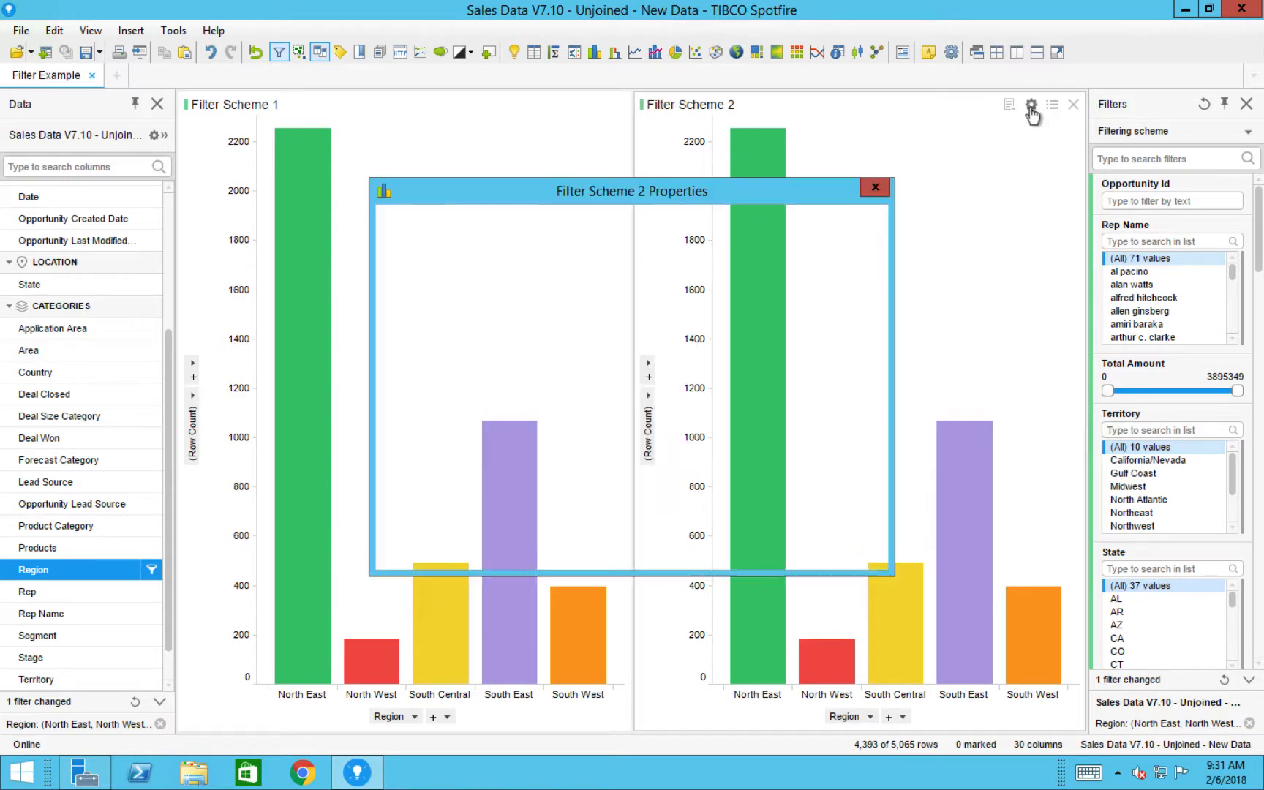
click(407, 238)
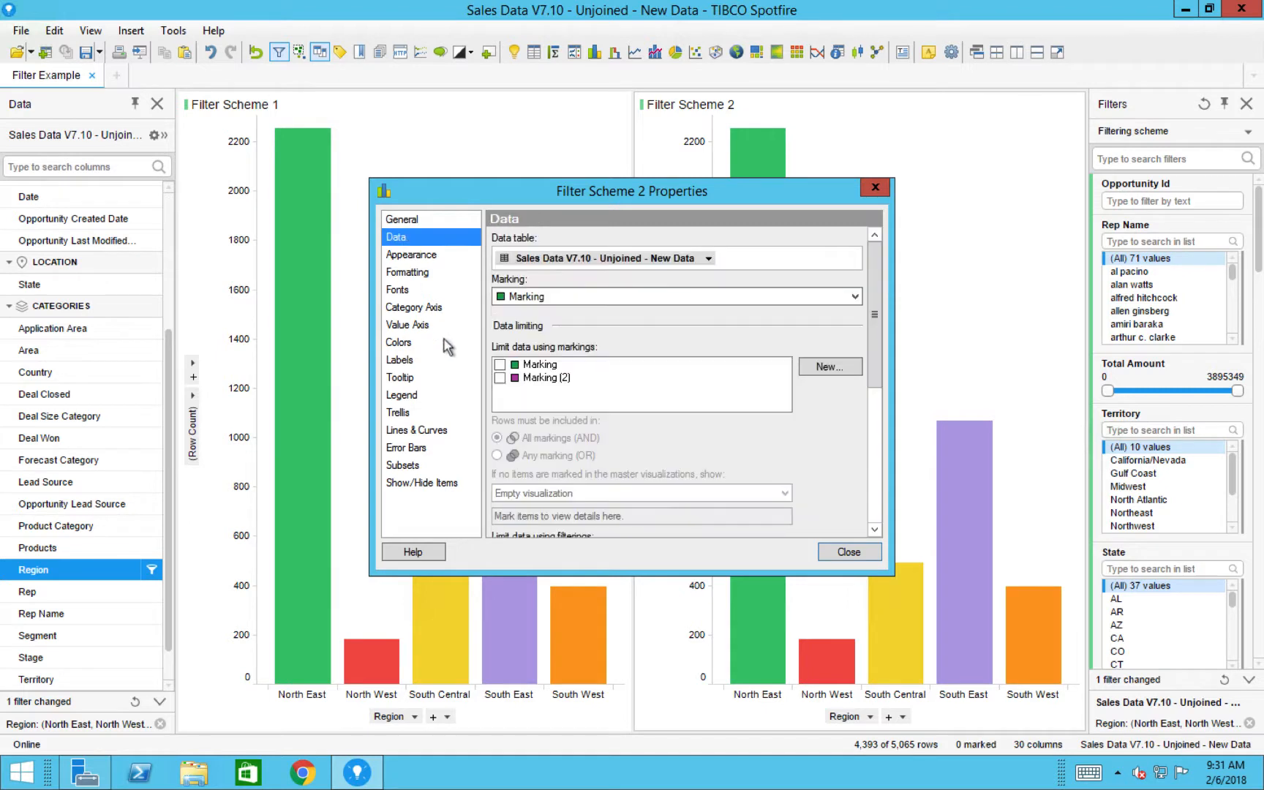
drag(876, 390, 882, 490)
click(499, 360)
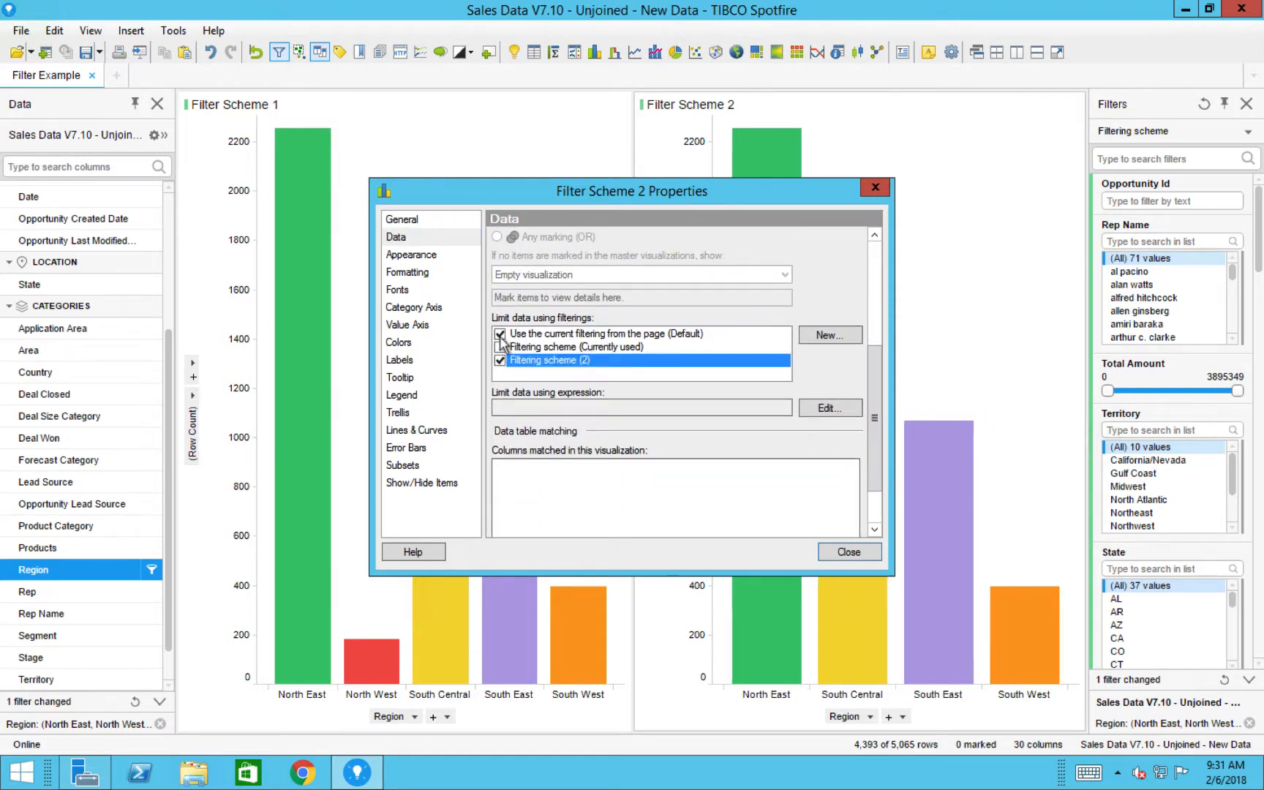
click(500, 334)
click(852, 552)
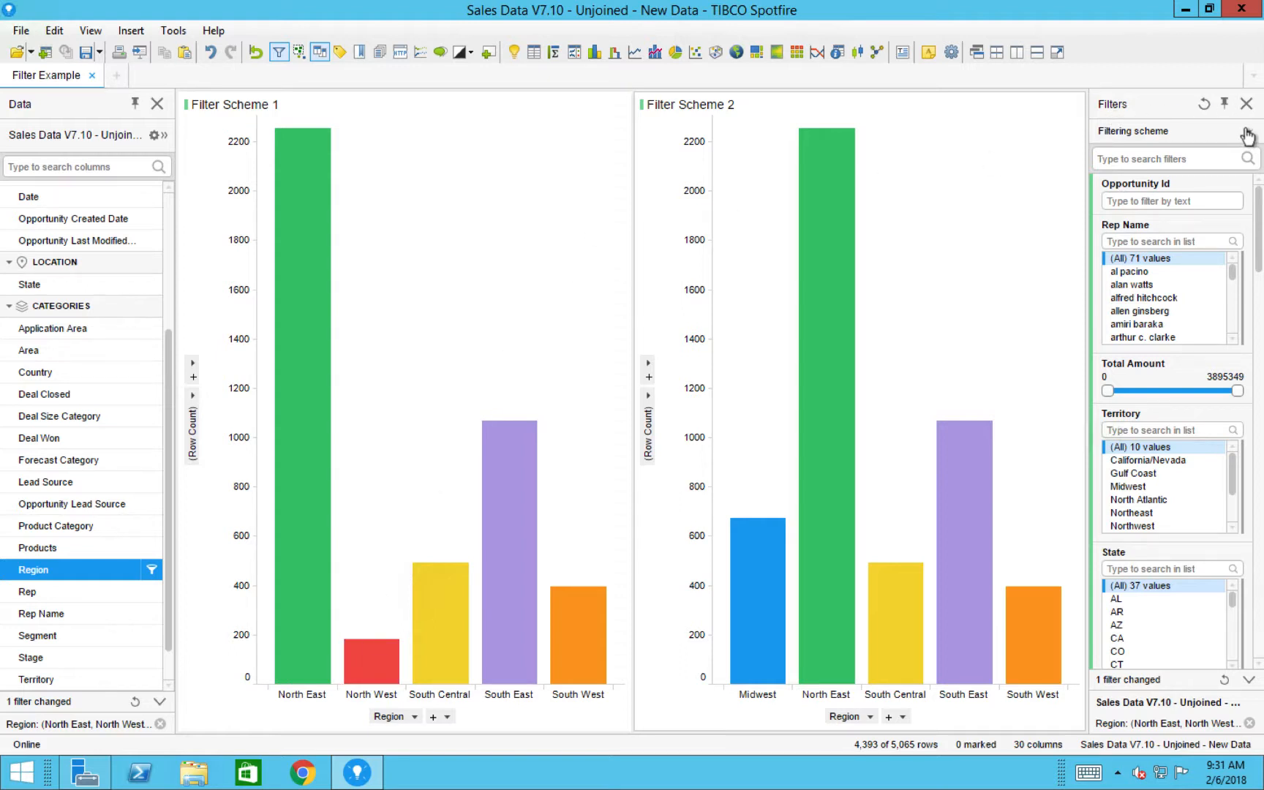
- Switch the page's filtering to Filtering scheme (2) and add a text area to the page
click(959, 274)
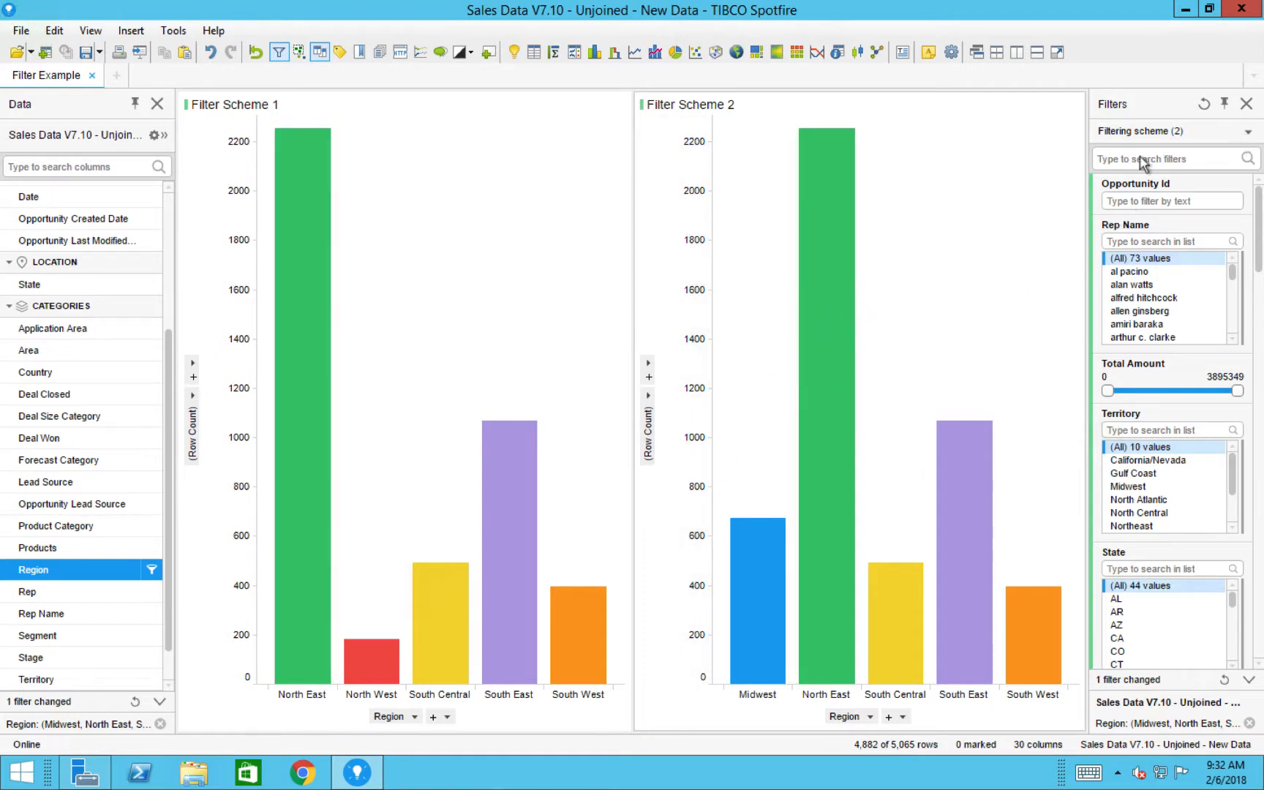
click(905, 58)
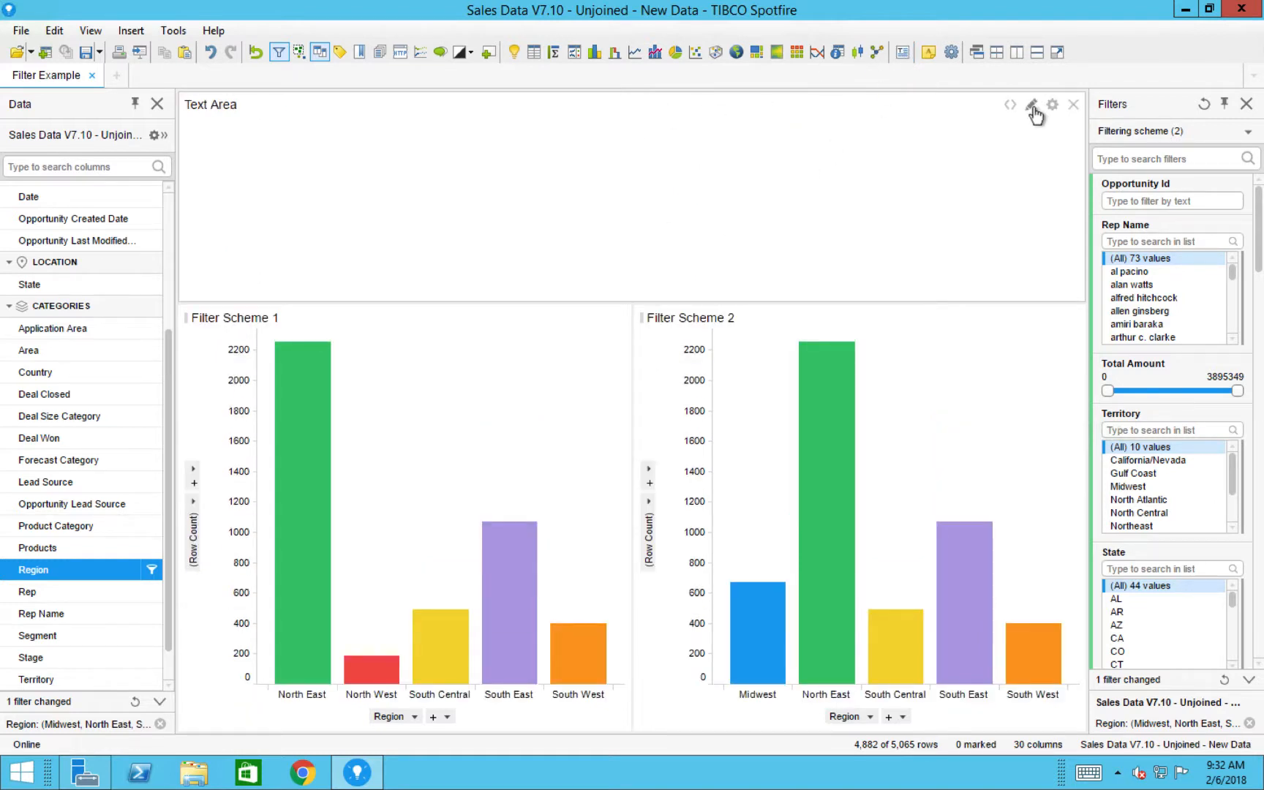
- Insert the Region filter from Filtering scheme into the text area and center it
click(1033, 108)
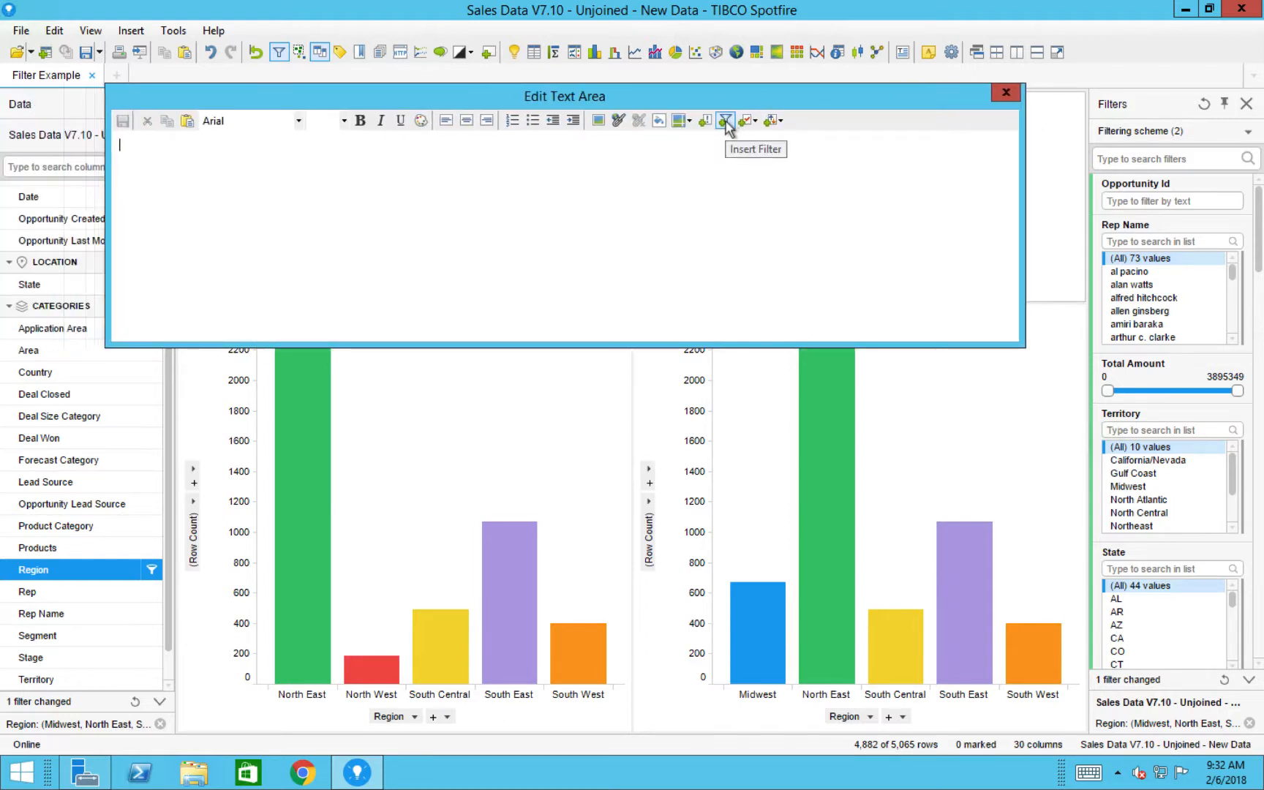
click(726, 122)
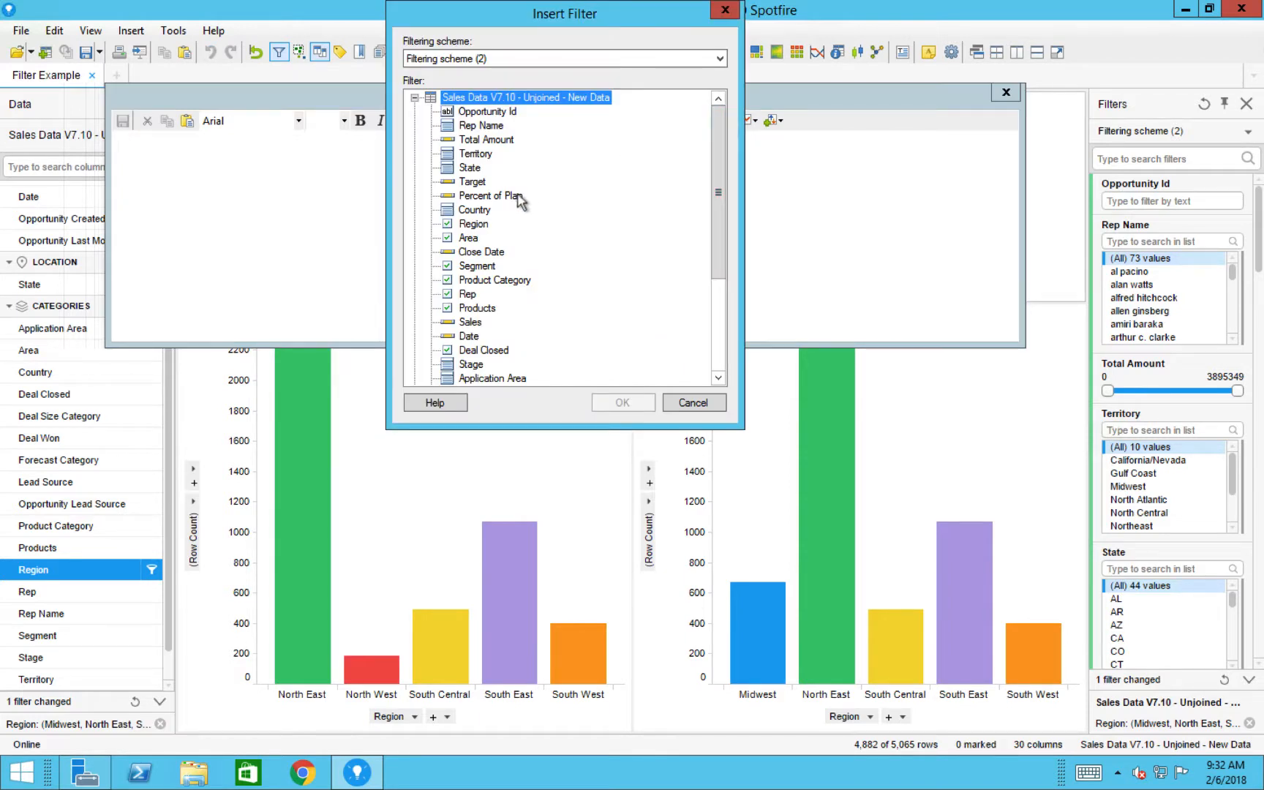
click(664, 60)
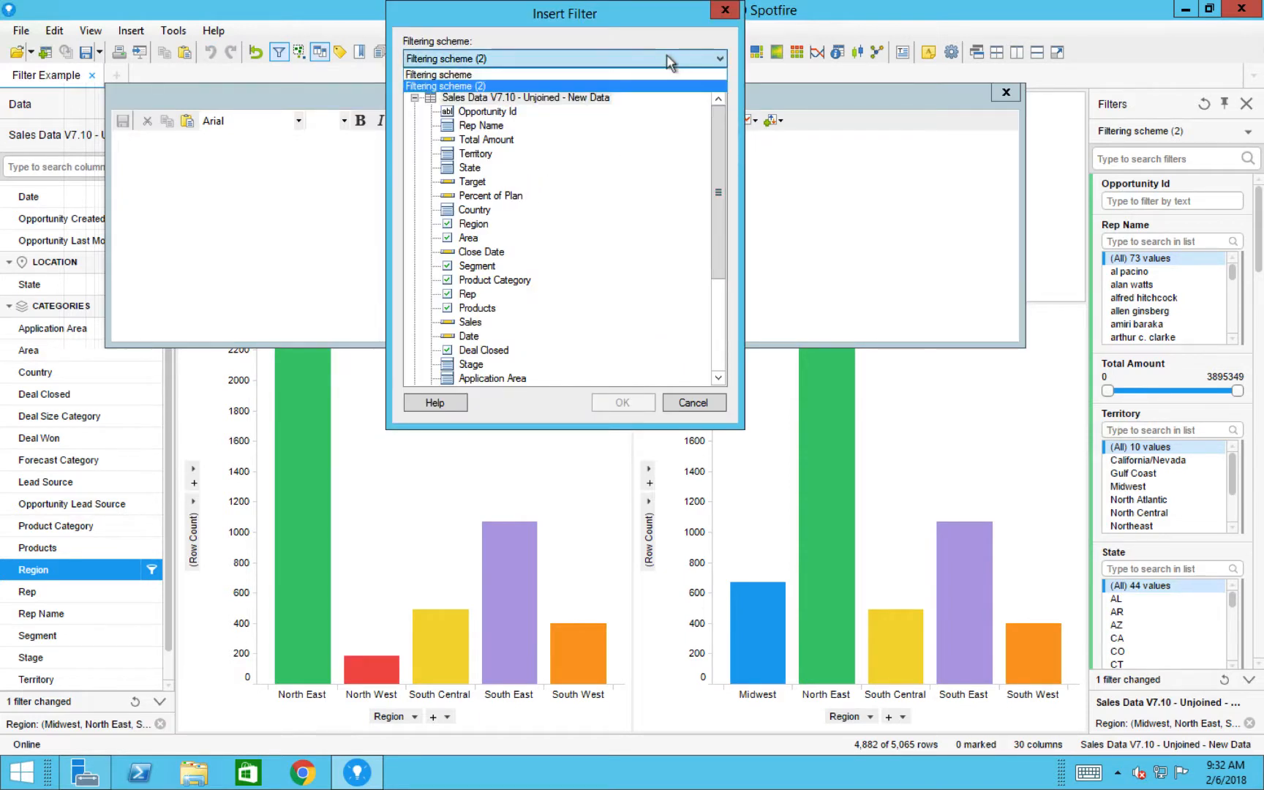
click(660, 76)
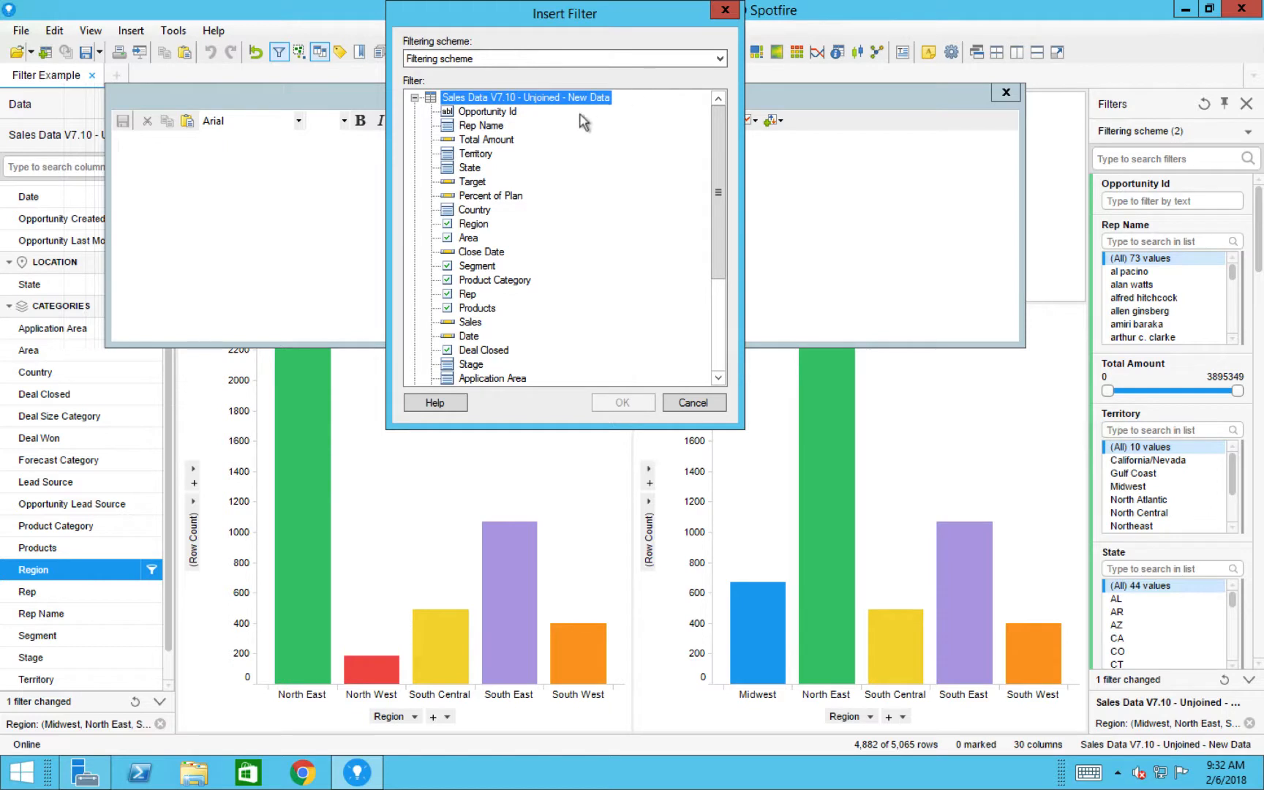
drag(719, 156, 719, 249)
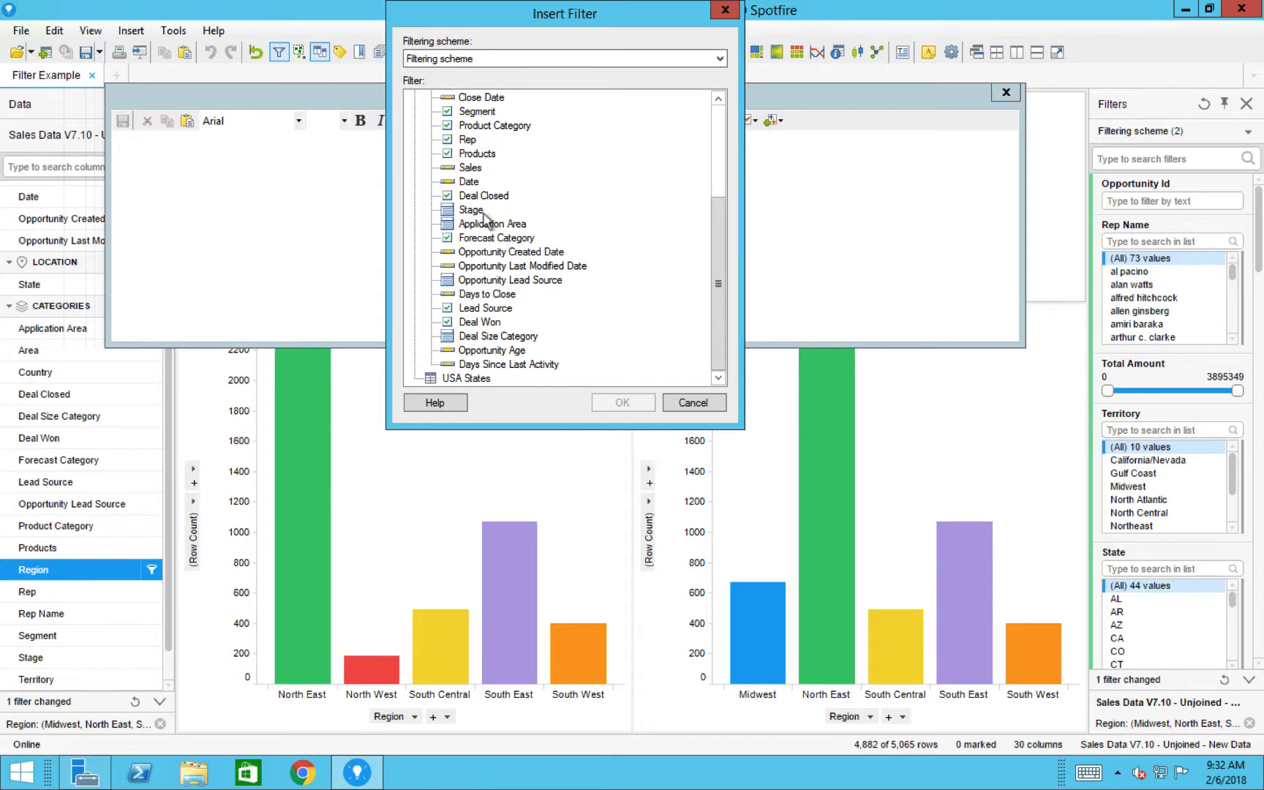
drag(719, 264, 727, 202)
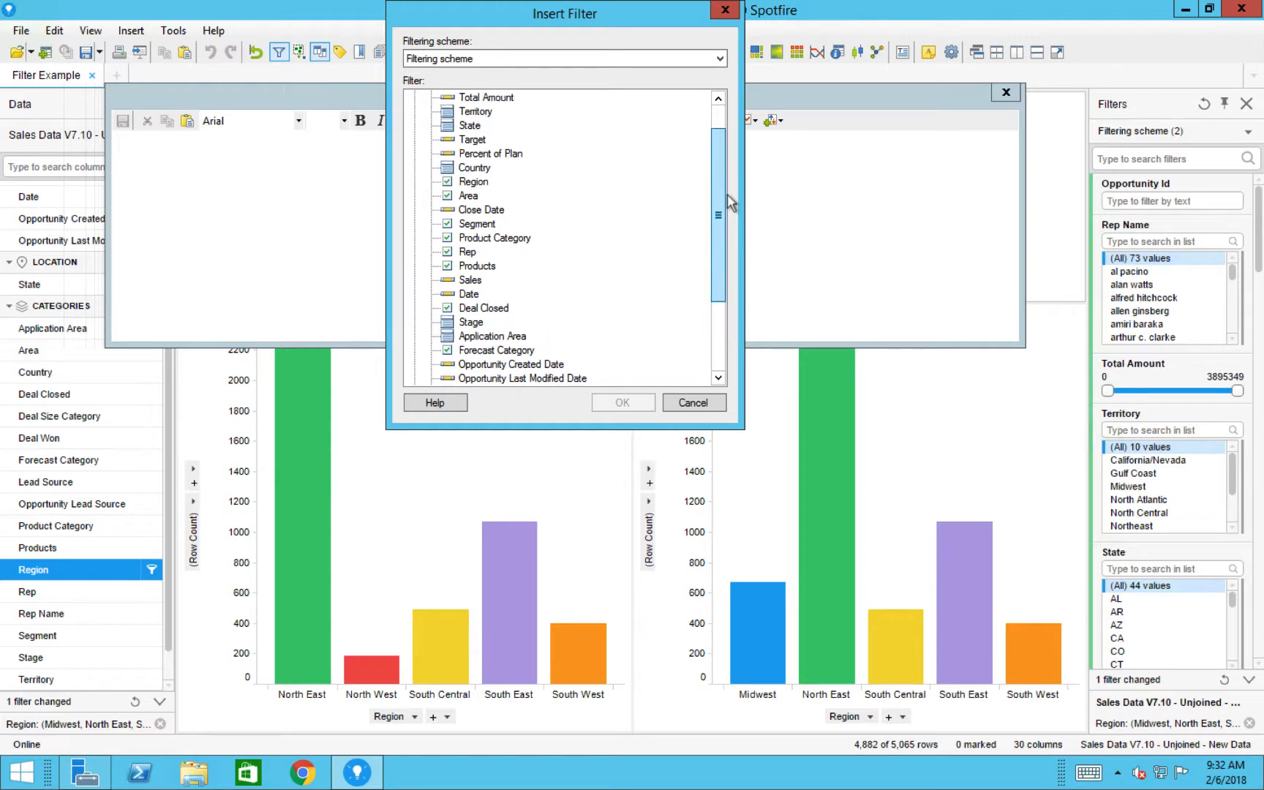
click(486, 183)
click(629, 403)
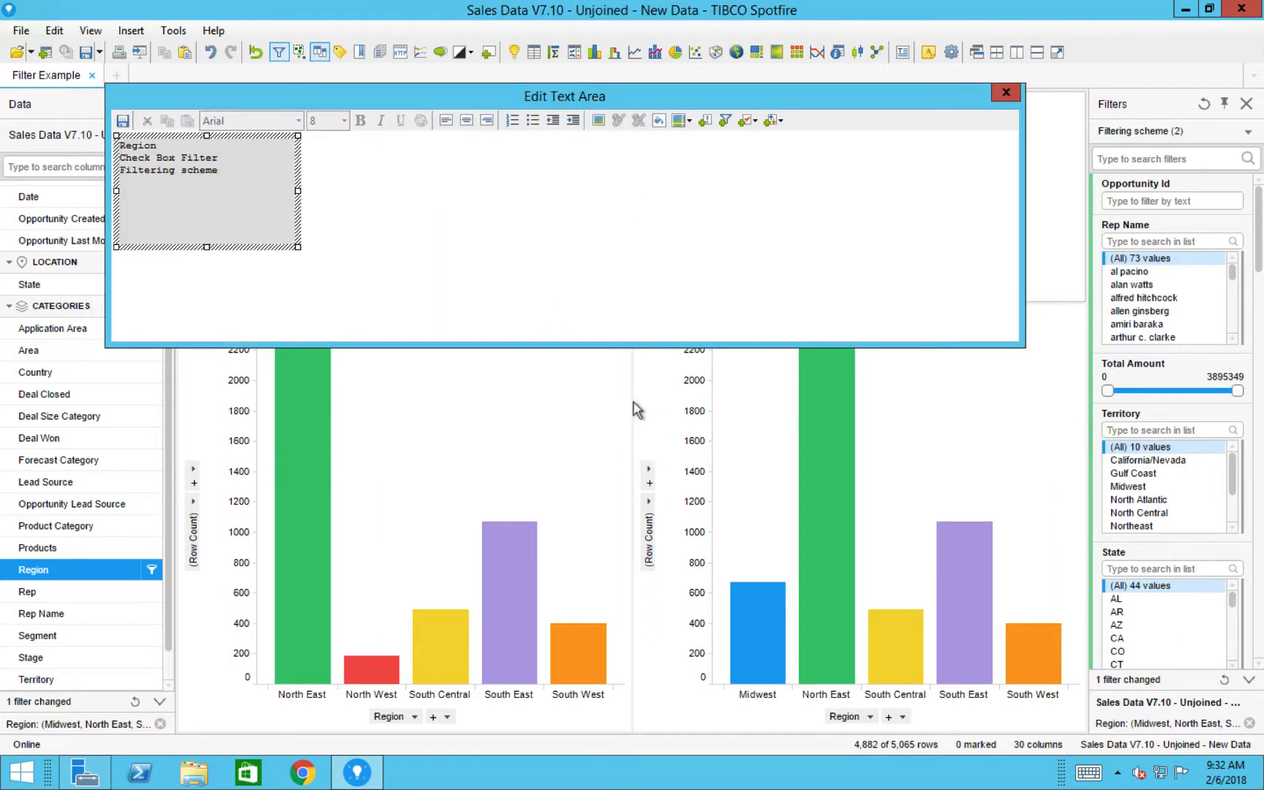
click(504, 202)
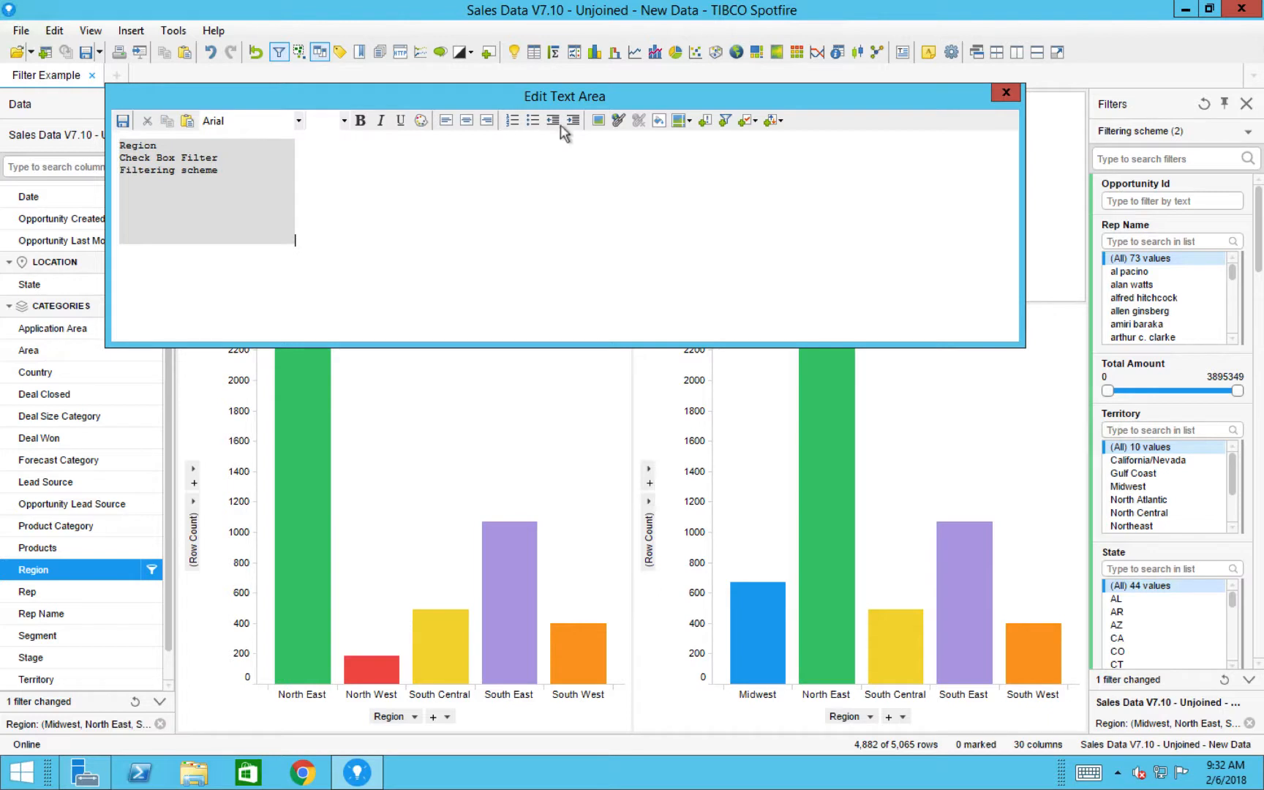
click(466, 121)
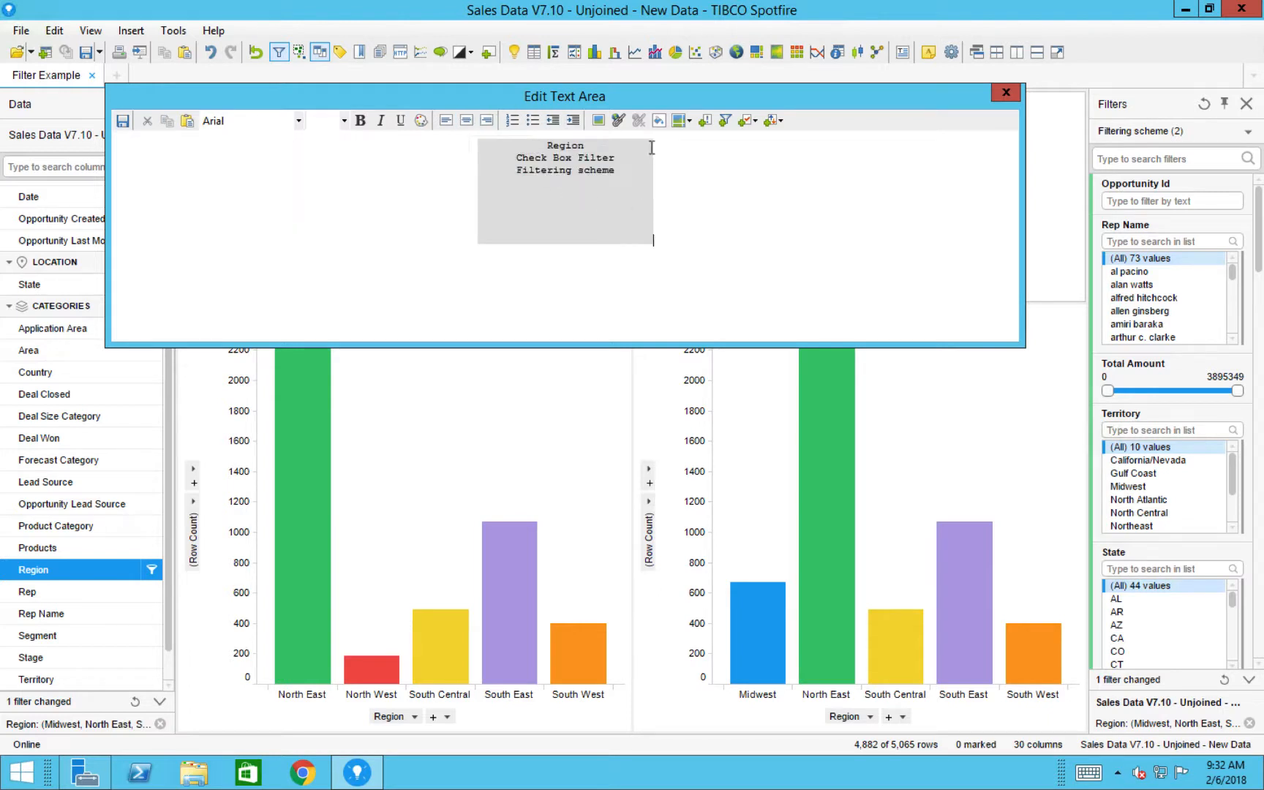
- Insert the Region filter from Filtering scheme (2) beside the first filter, with space between them, and save the text area
click(725, 121)
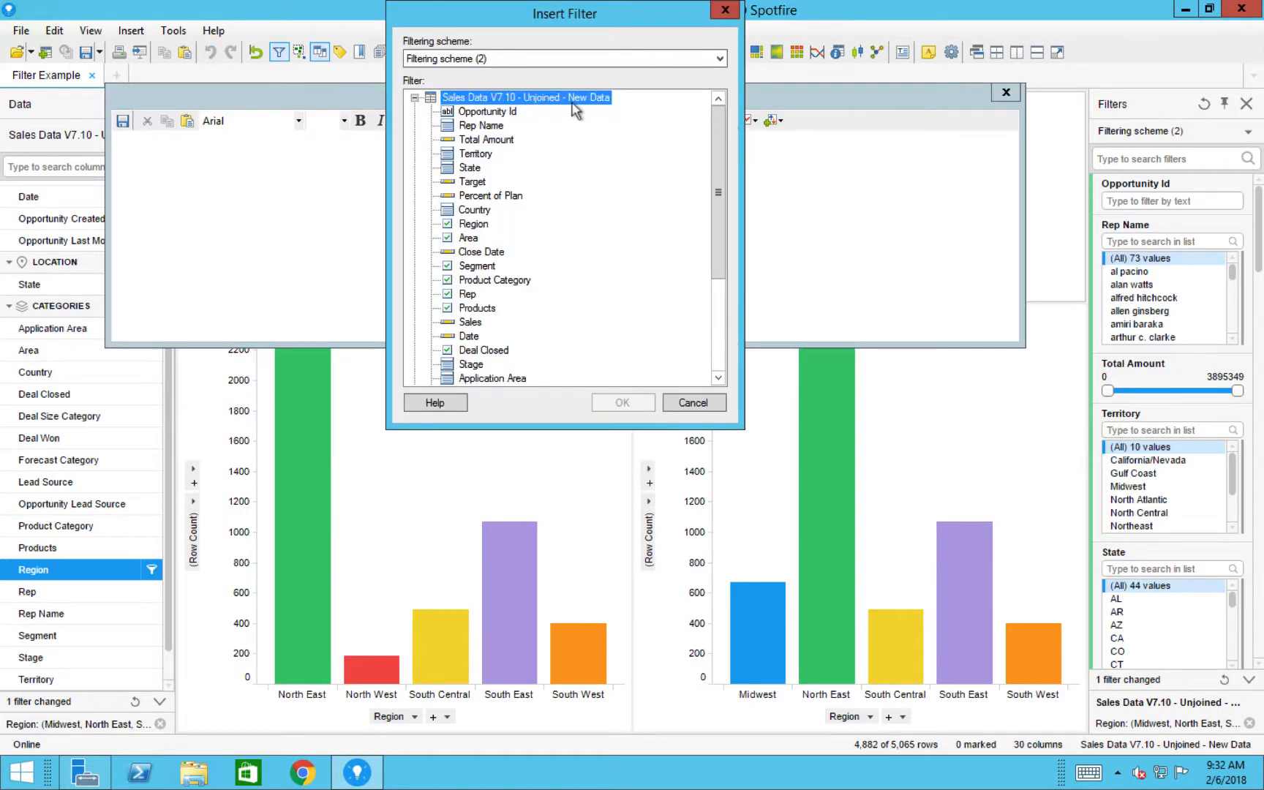
click(469, 223)
click(620, 403)
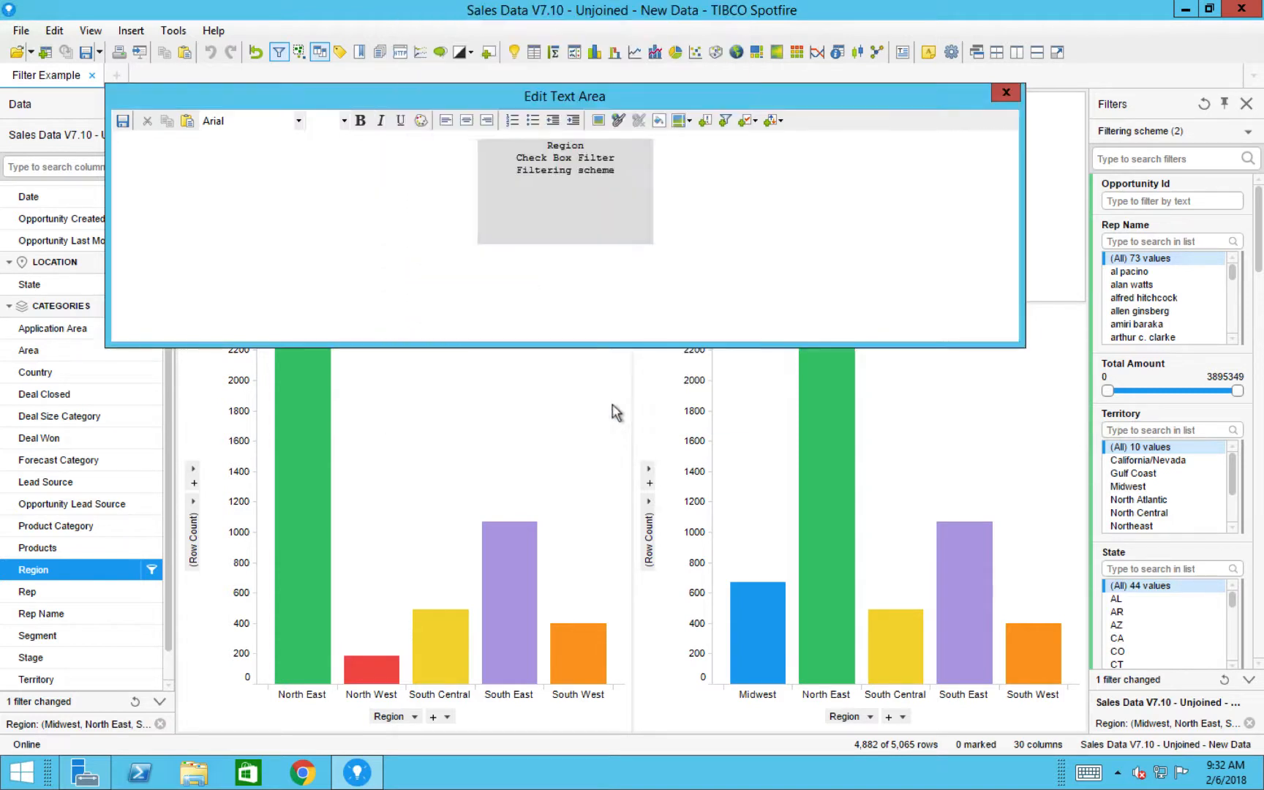
click(575, 278)
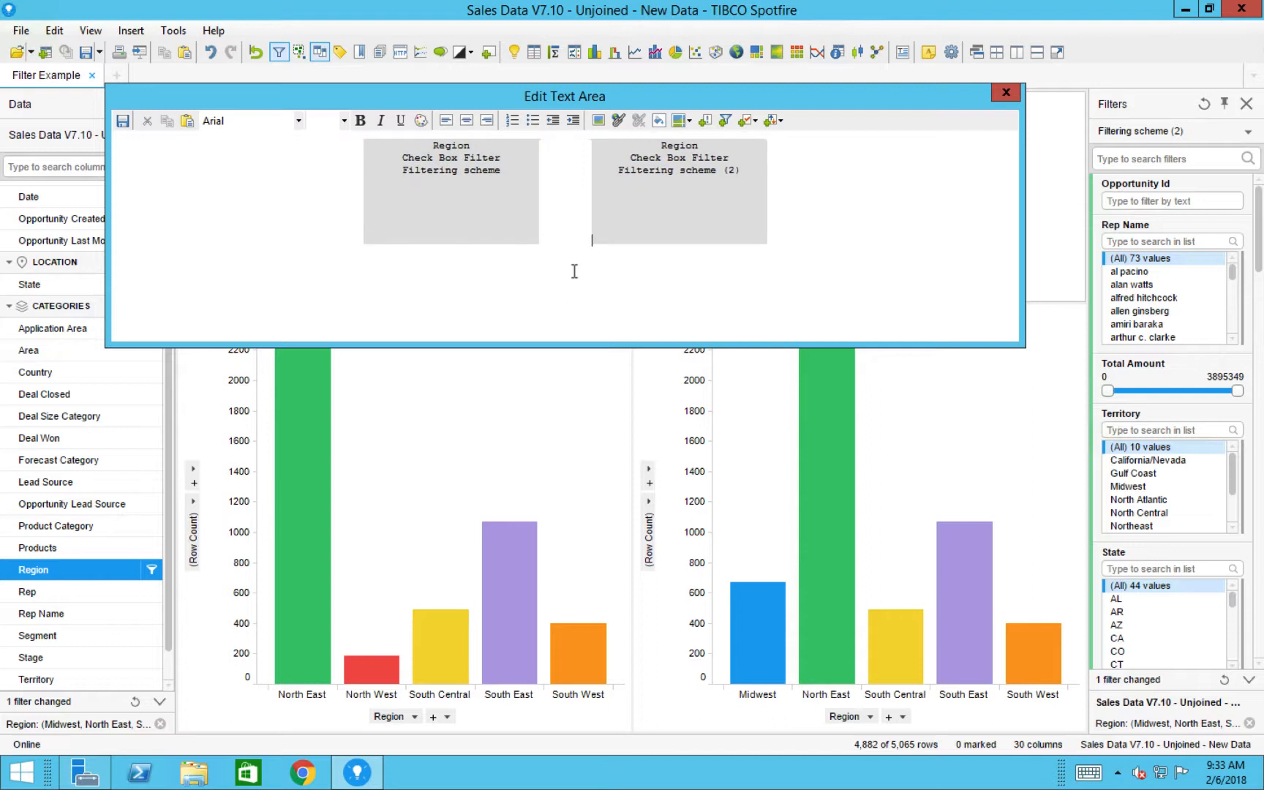
click(1006, 96)
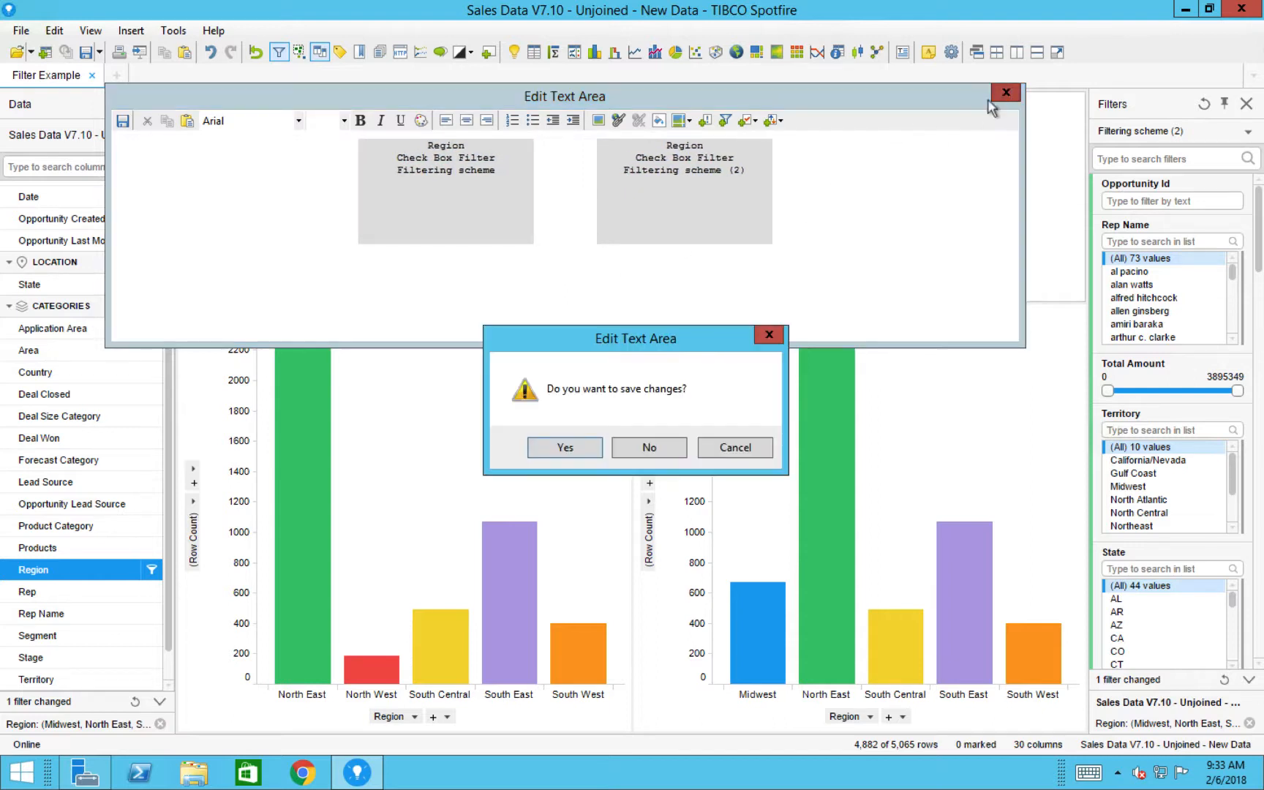
click(565, 447)
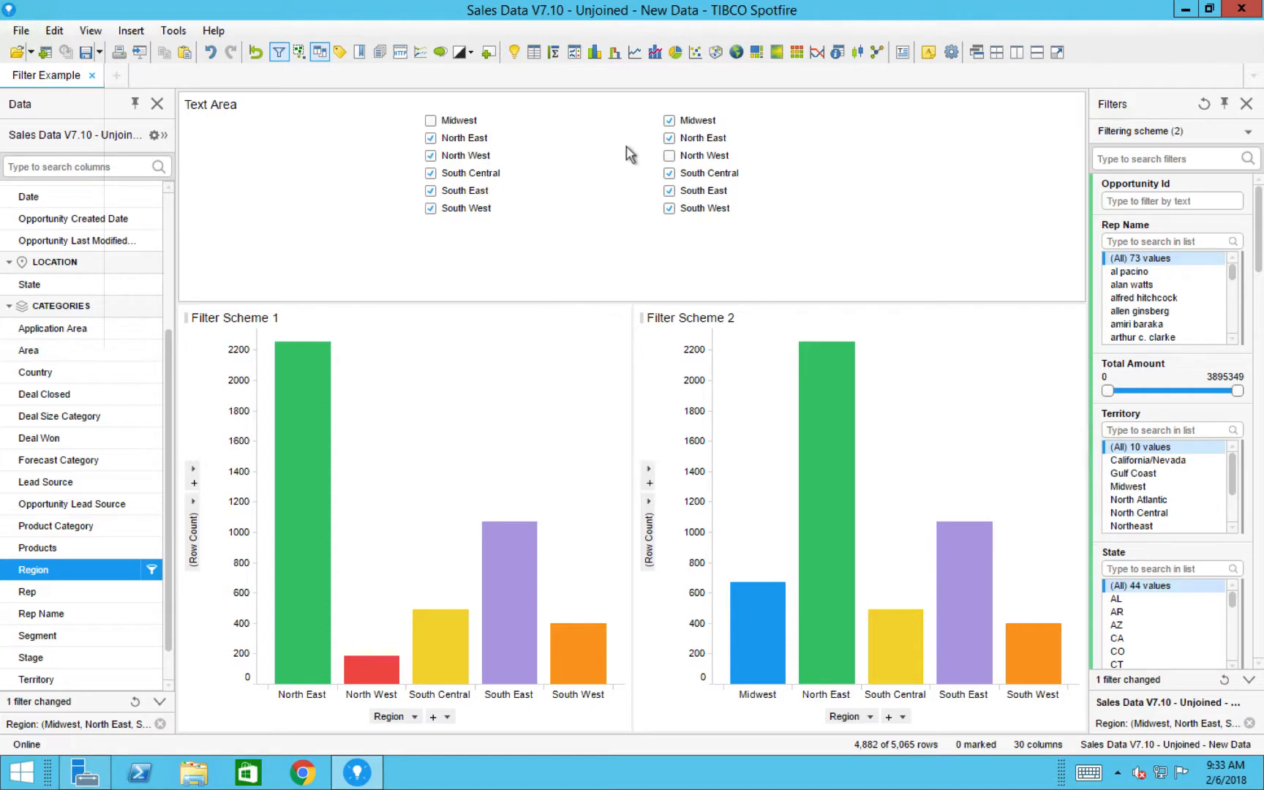
- Using the text area filters, exclude South Central from the Filter Scheme 2 chart and North West from the Filter Scheme 1 chart
click(671, 173)
click(431, 156)
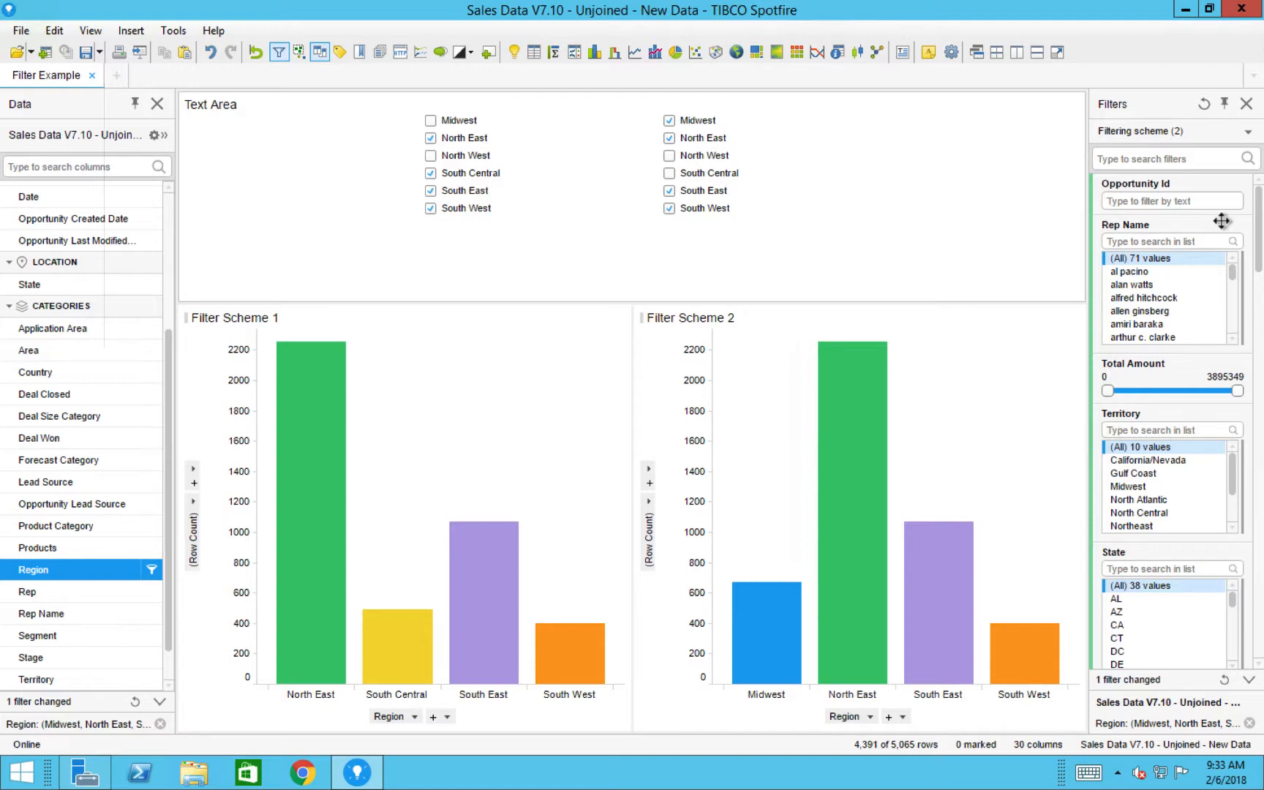
- Try hiding the Percent of Plan filter with Organize Filters, and discard the changes
scroll(1259, 225, down, 10)
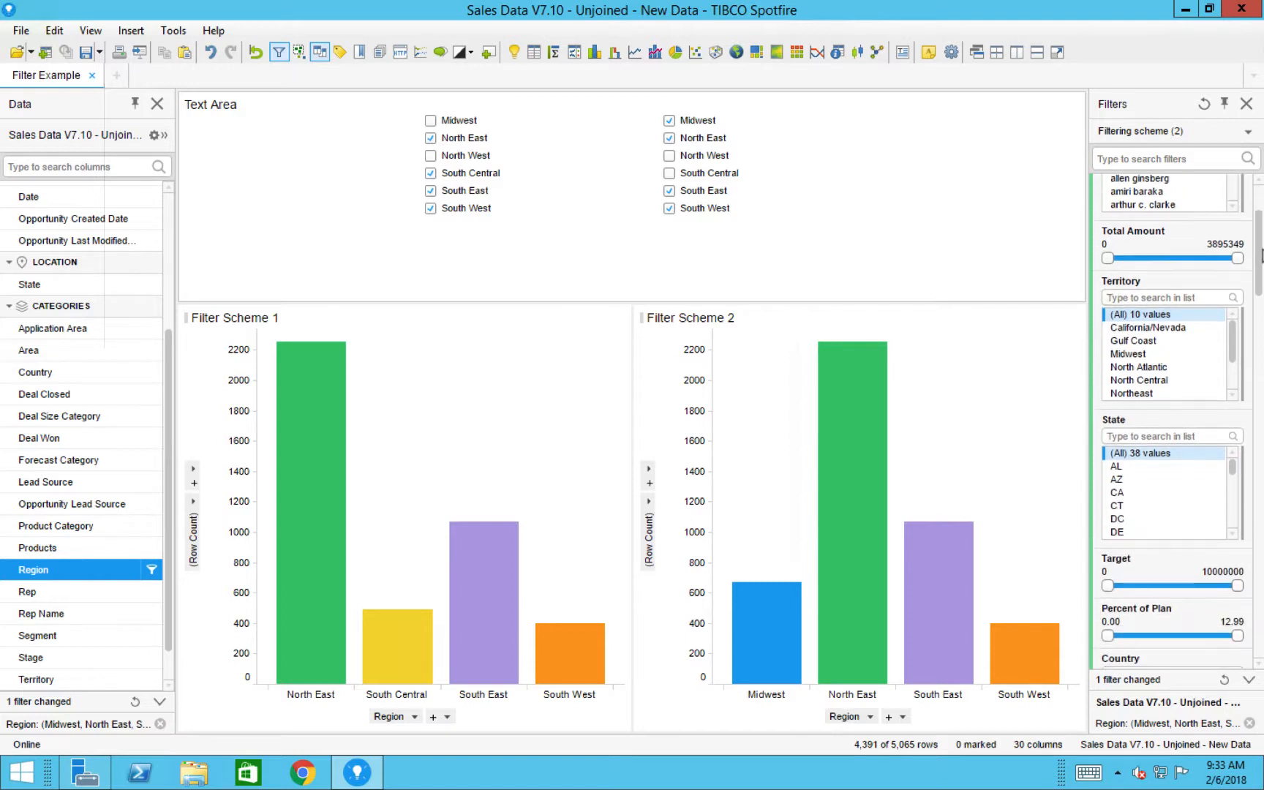
scroll(1174, 420, down, 12)
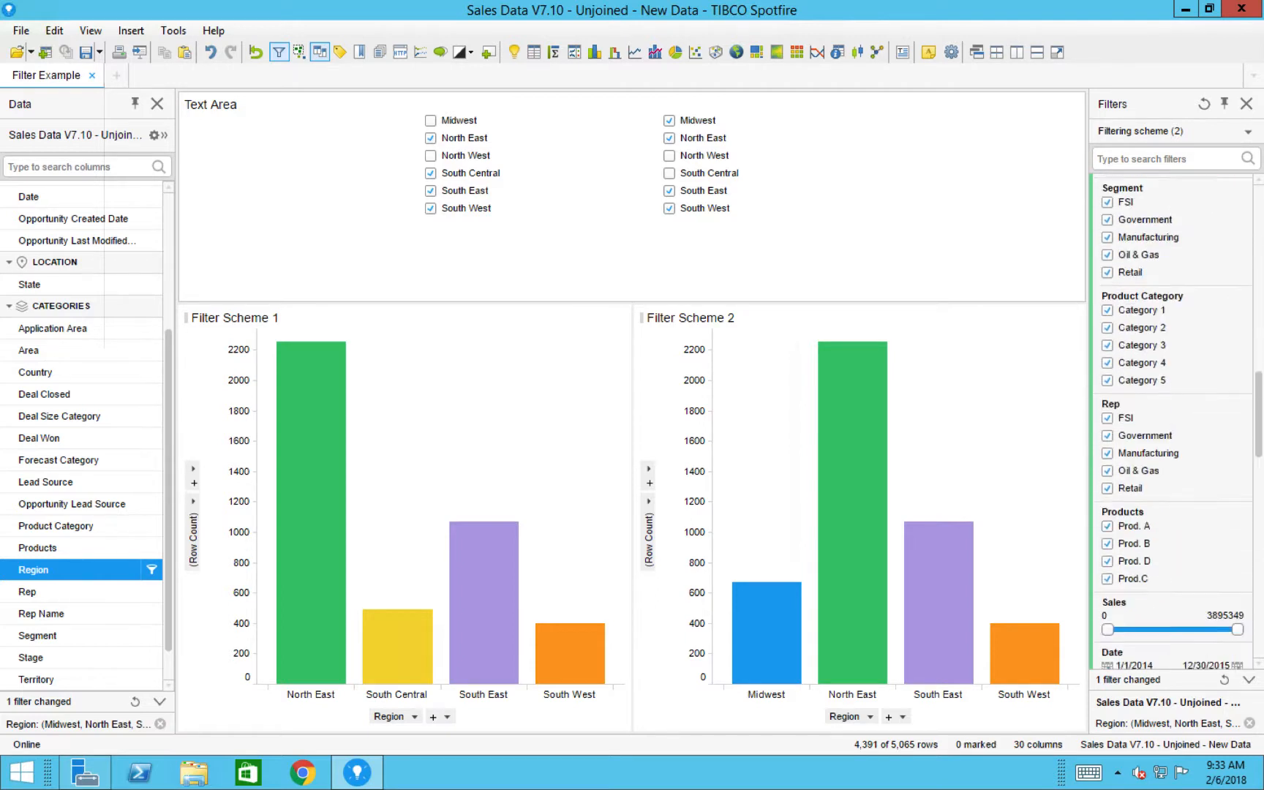
scroll(1259, 277, down, 4)
scroll(1259, 277, up, 12)
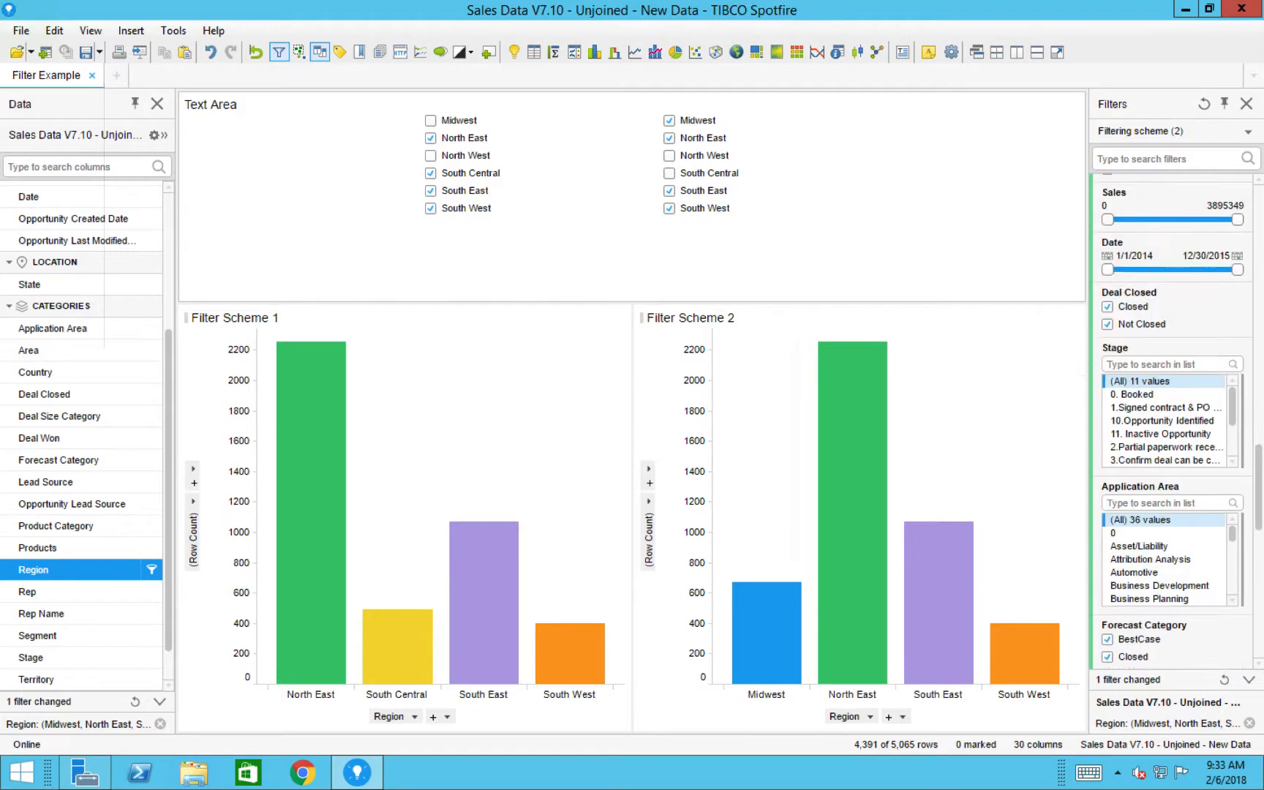
scroll(1259, 277, up, 10)
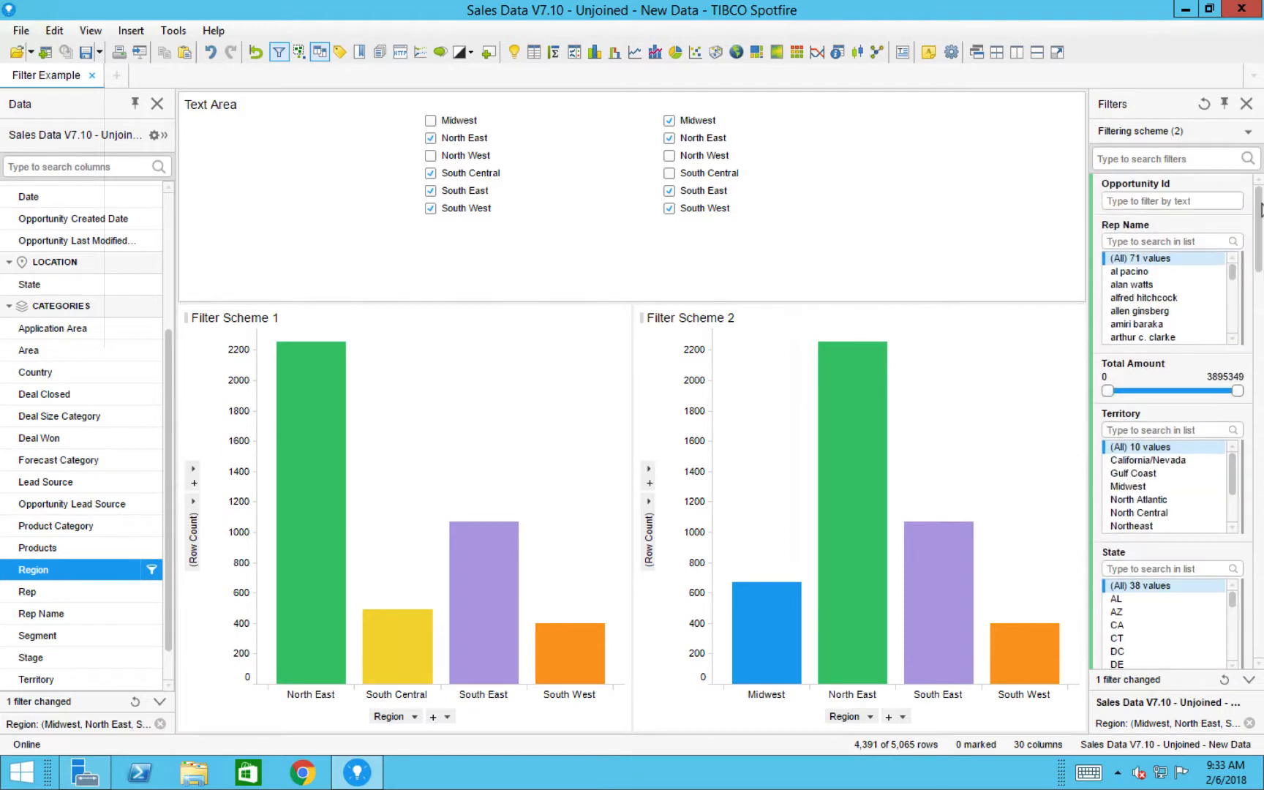
right_click(1166, 225)
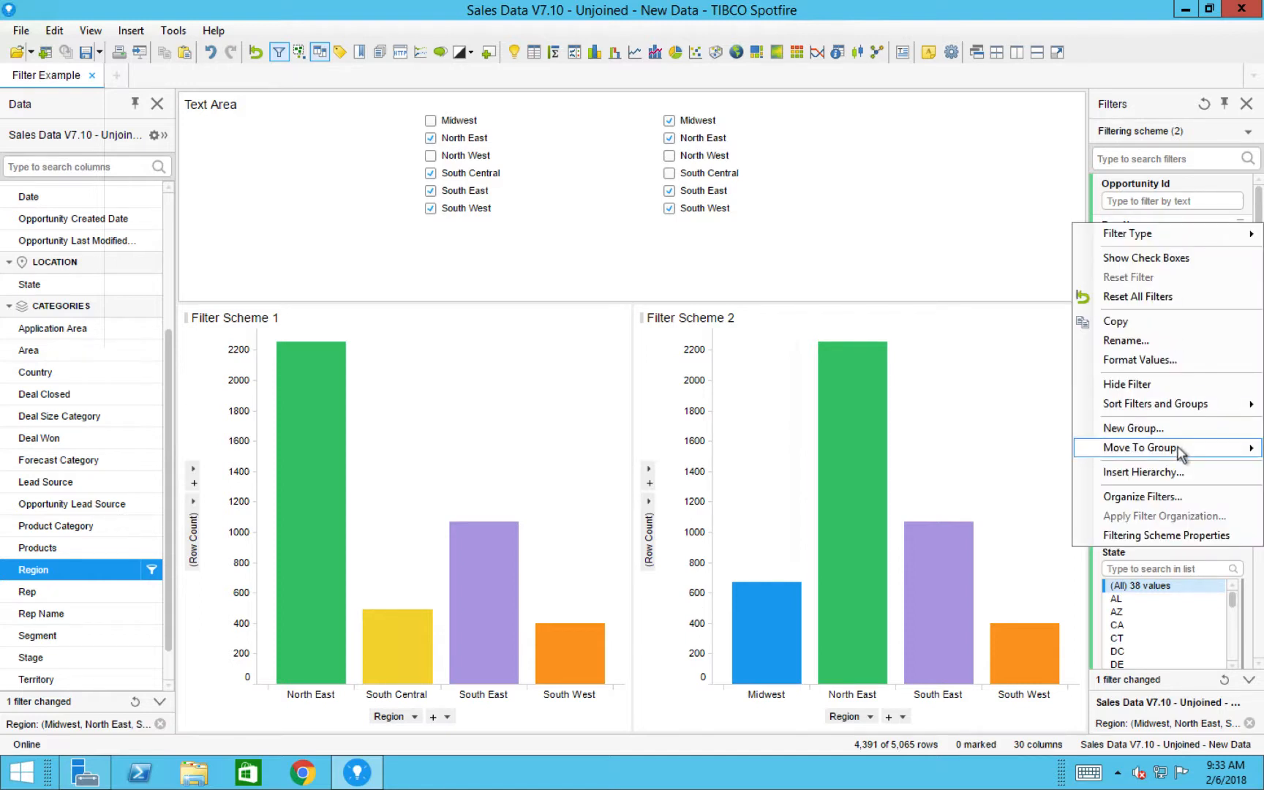
click(1160, 496)
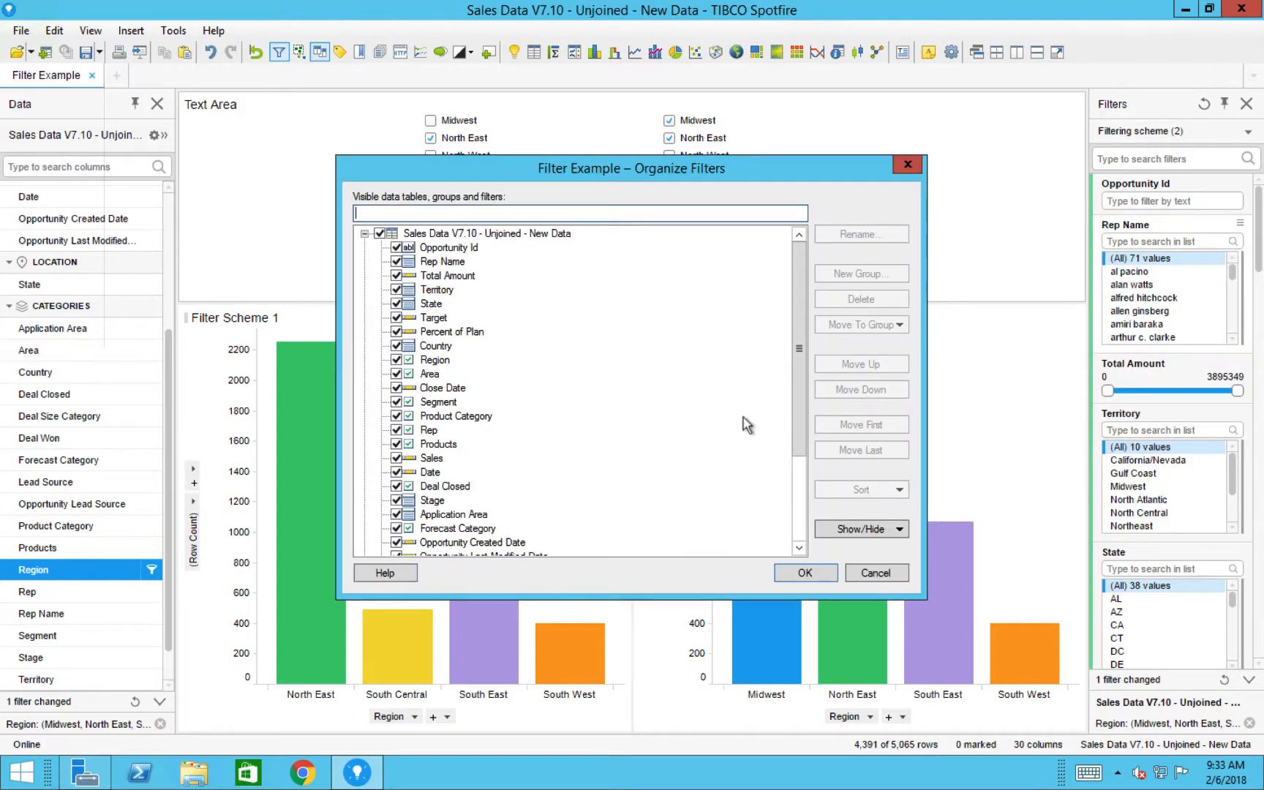
click(396, 330)
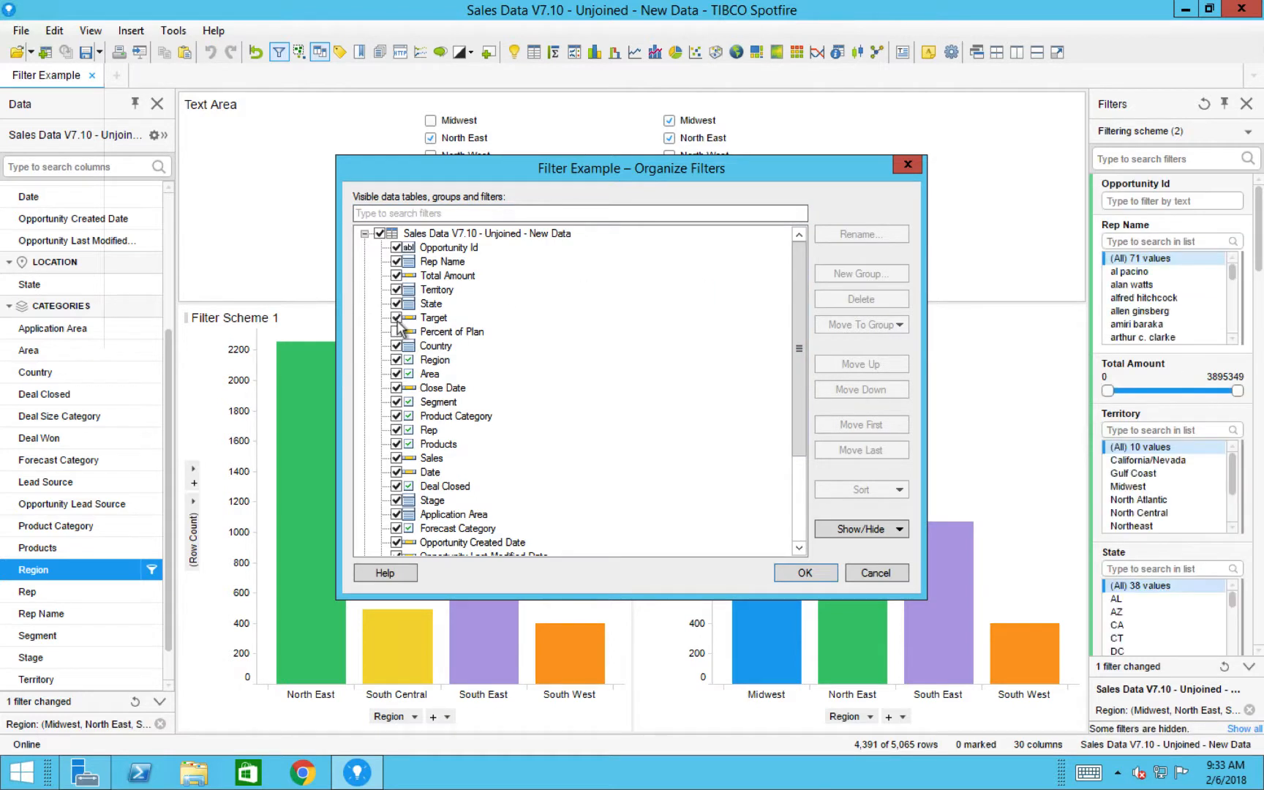
click(425, 319)
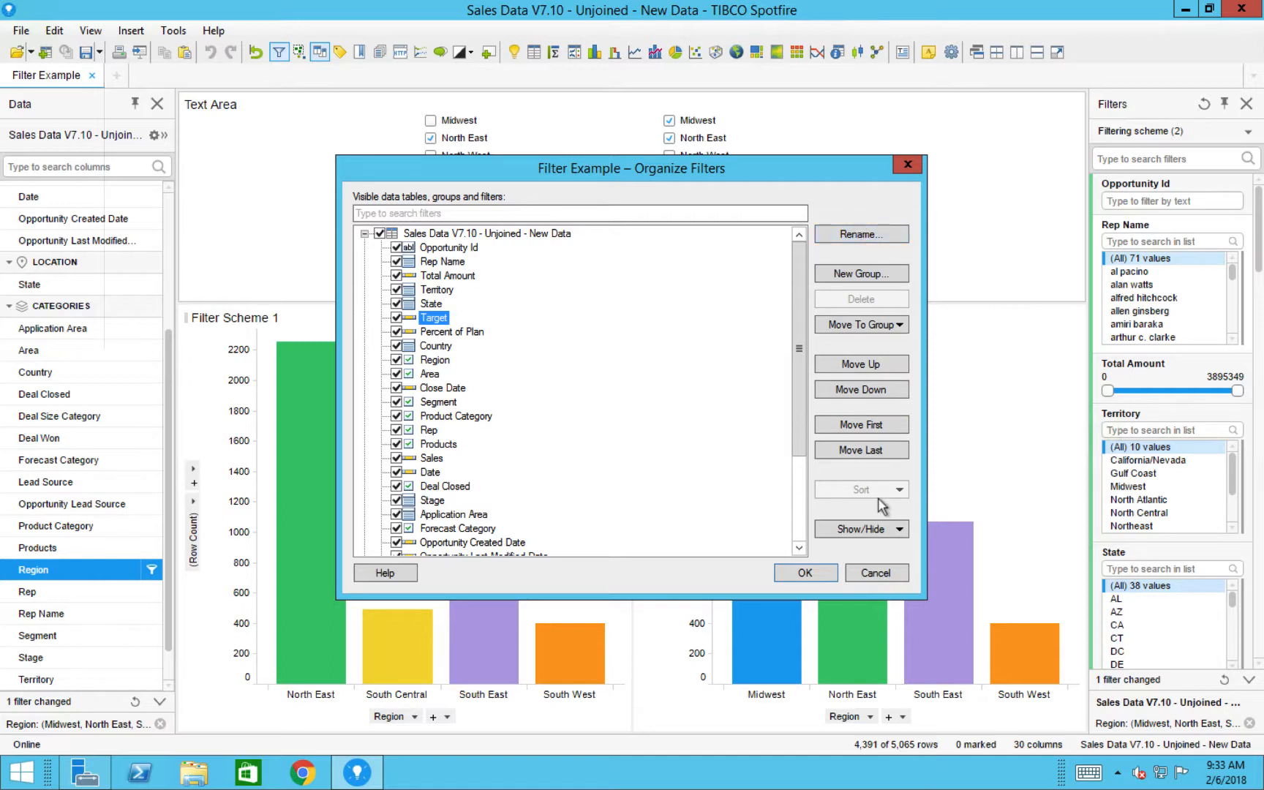
mouse_move(799, 444)
mouse_down()
mouse_move(801, 545)
mouse_move(800, 427)
mouse_up()
click(875, 578)
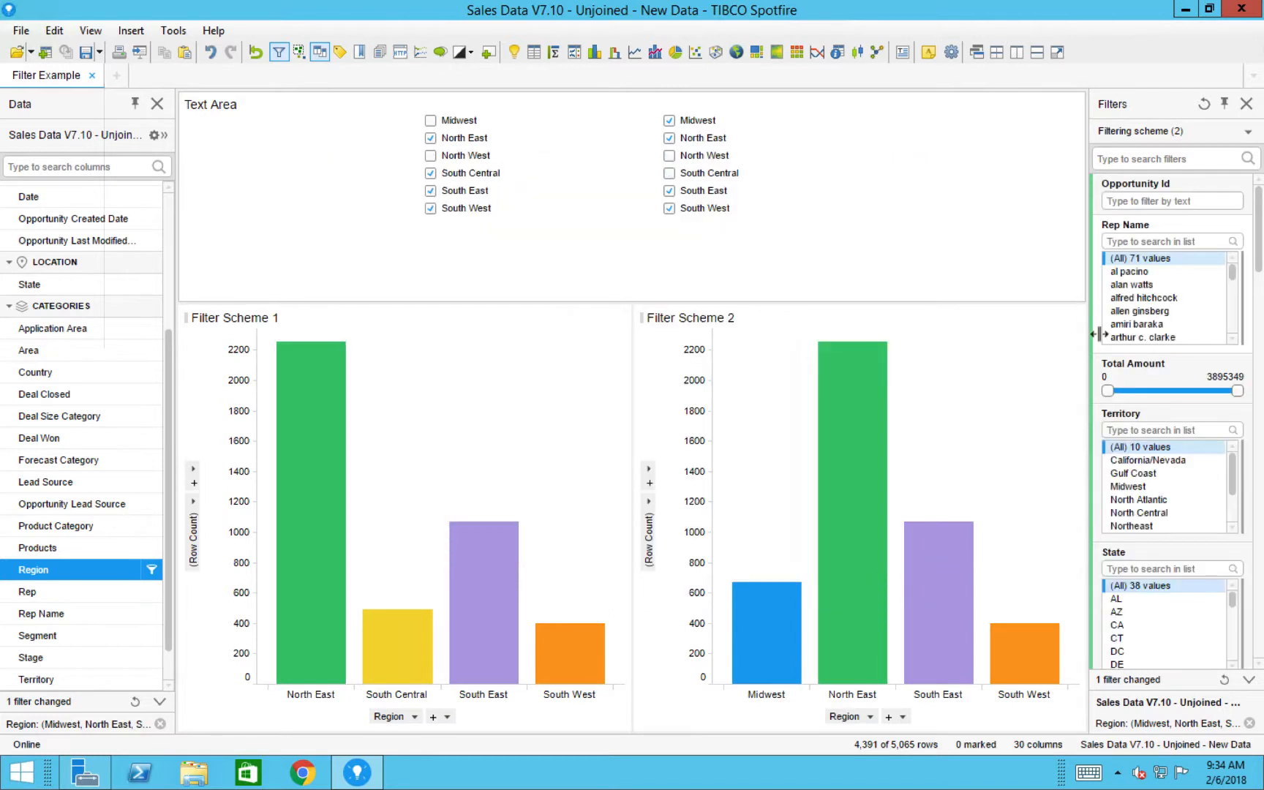
- Change the Region filter under Filtering scheme (2) to a radio button filter
right_click(1112, 223)
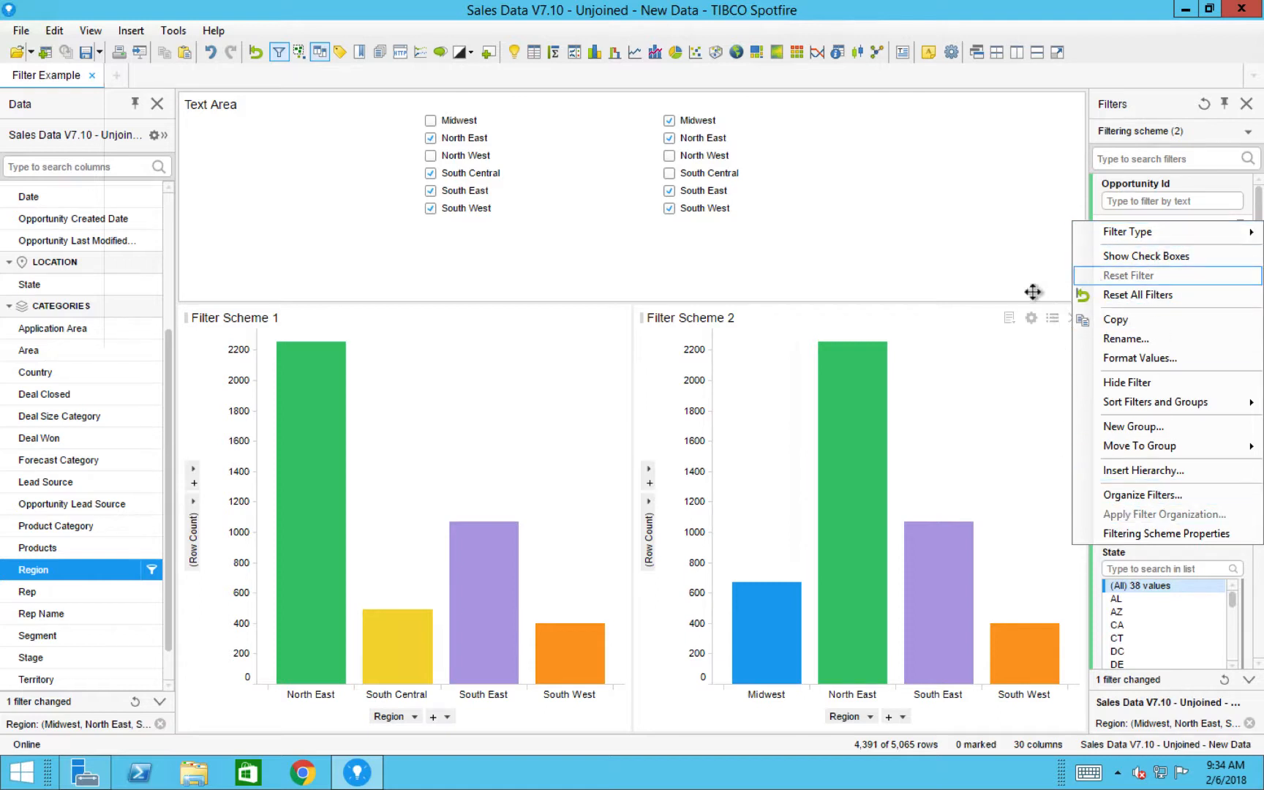
click(963, 232)
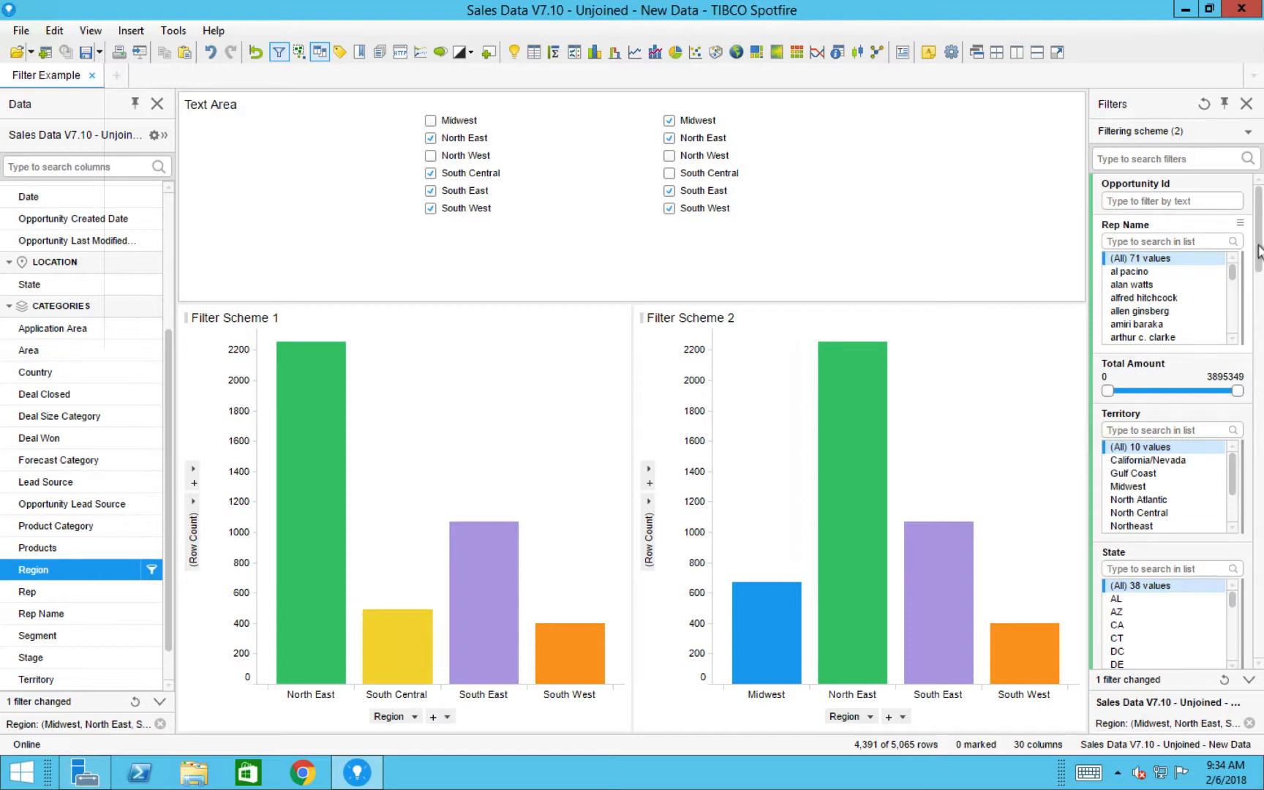
drag(1259, 251, 1259, 341)
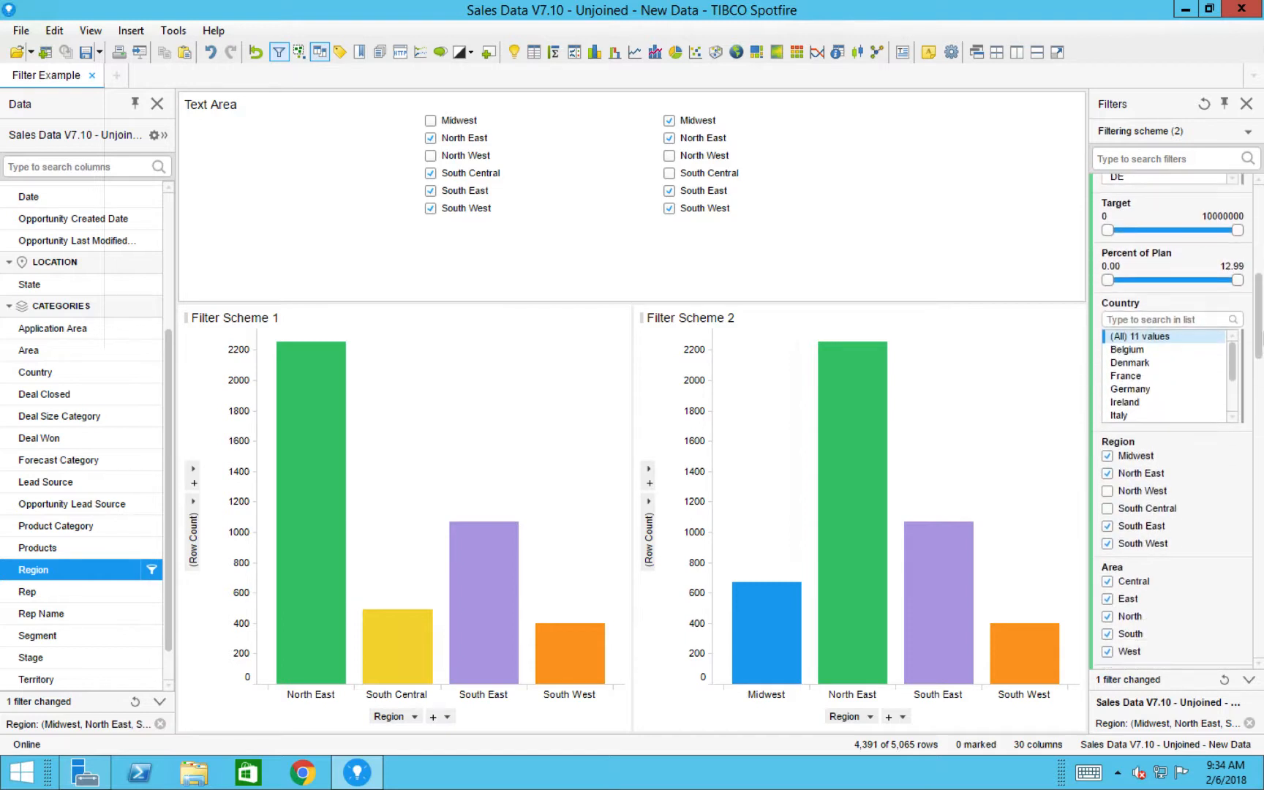
right_click(1123, 439)
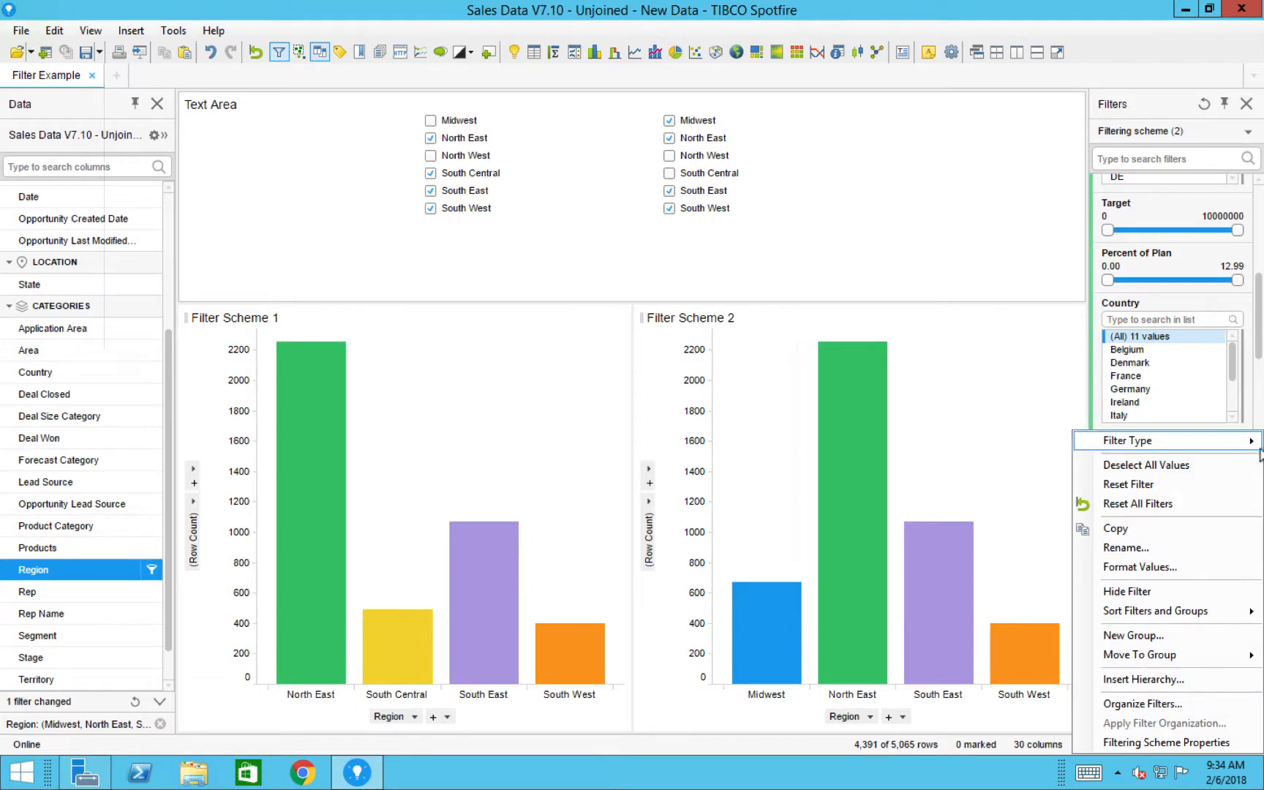
click(1262, 497)
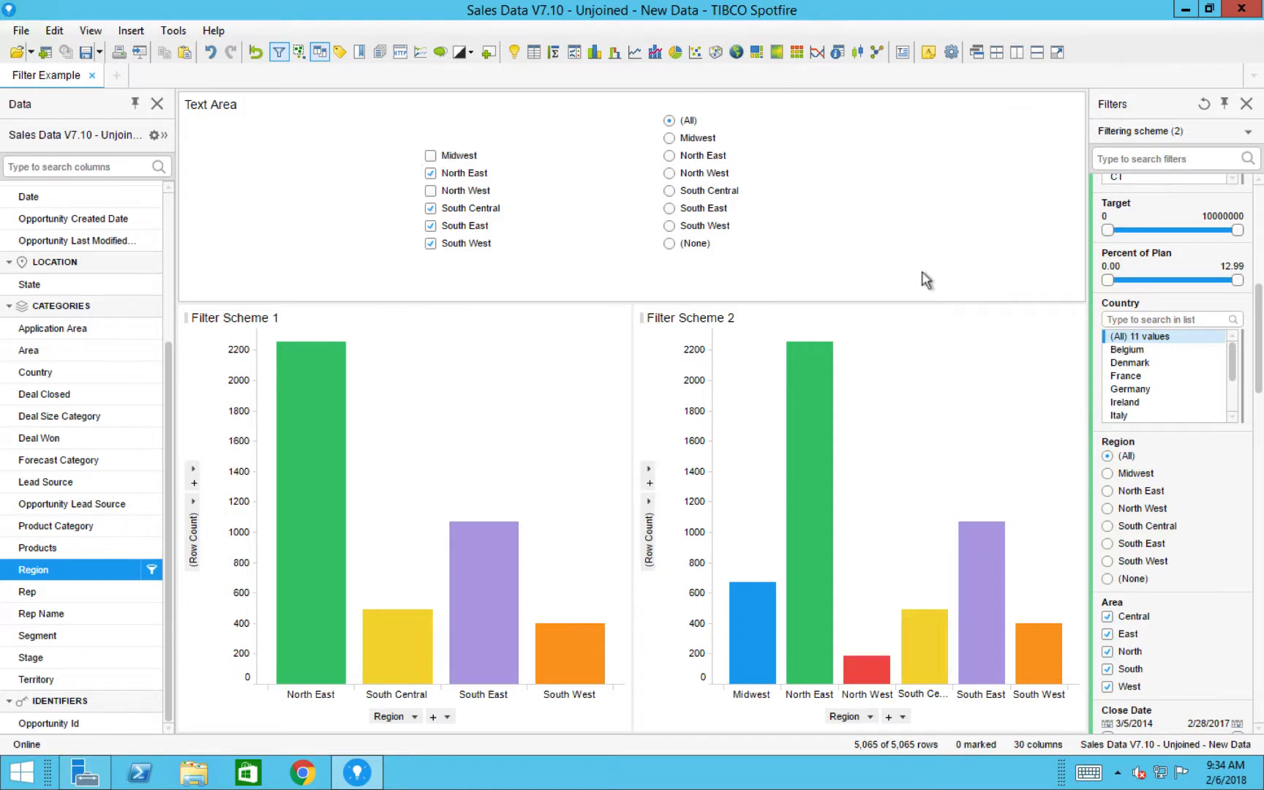
mouse_move(479, 3)
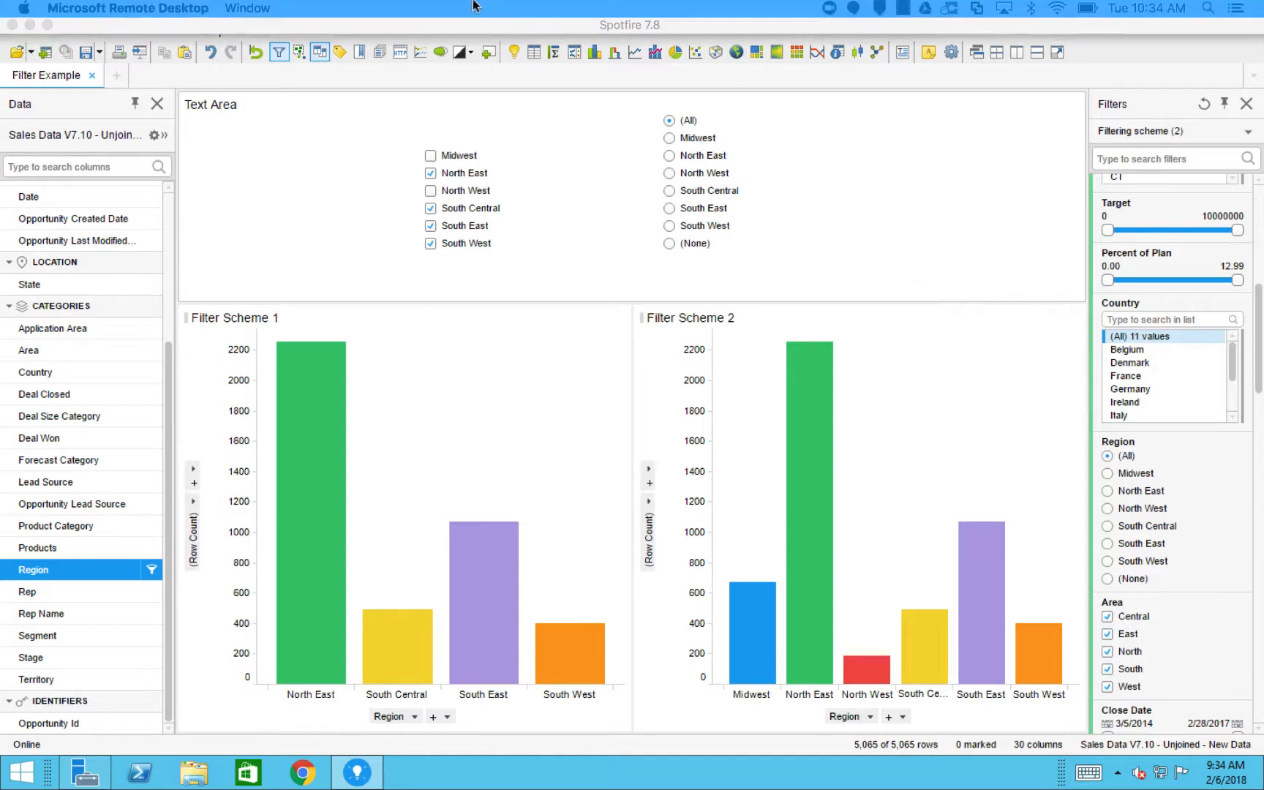